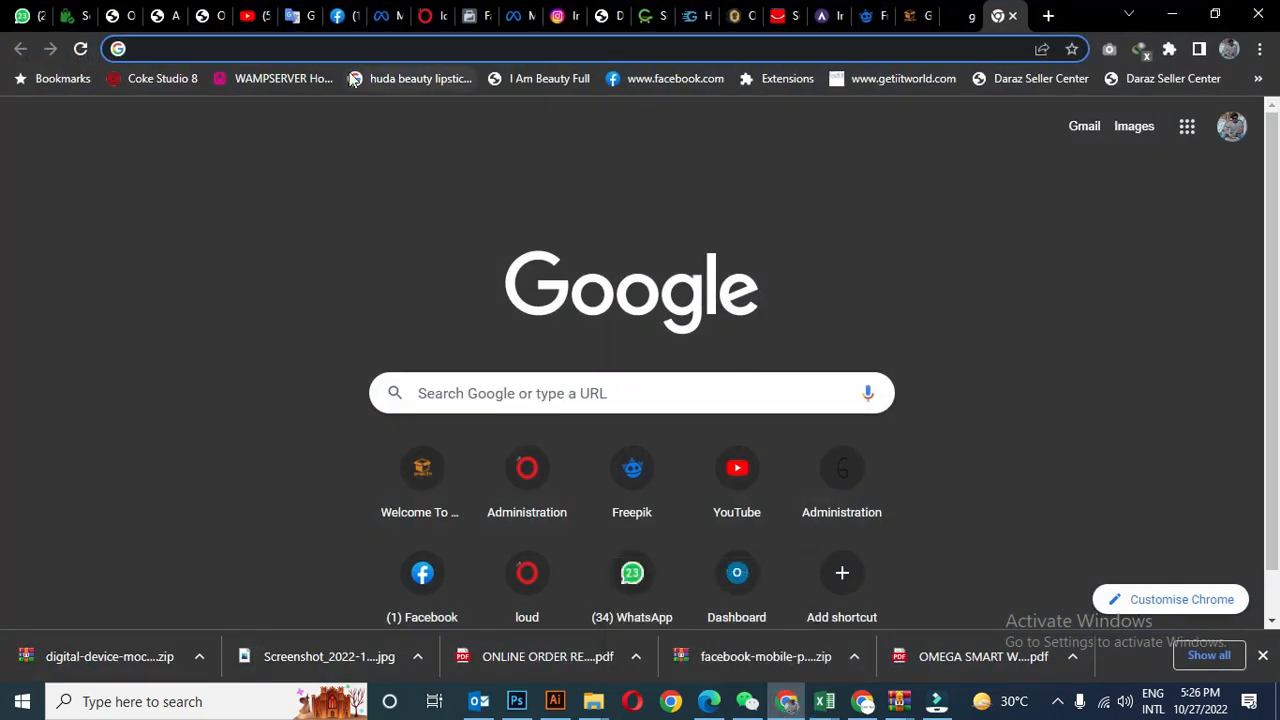
- Open onectn.com and go to the Seller Login page under Seller Zone
key(Return)
scroll(400, 251, down, 10)
scroll(400, 251, up, 10)
click(592, 166)
click(608, 240)
- Fill in the saved seller email and password, tick Remember me, and focus the captcha field
click(660, 317)
text(smm)
click(600, 371)
scroll(566, 417, down, 1)
click(457, 318)
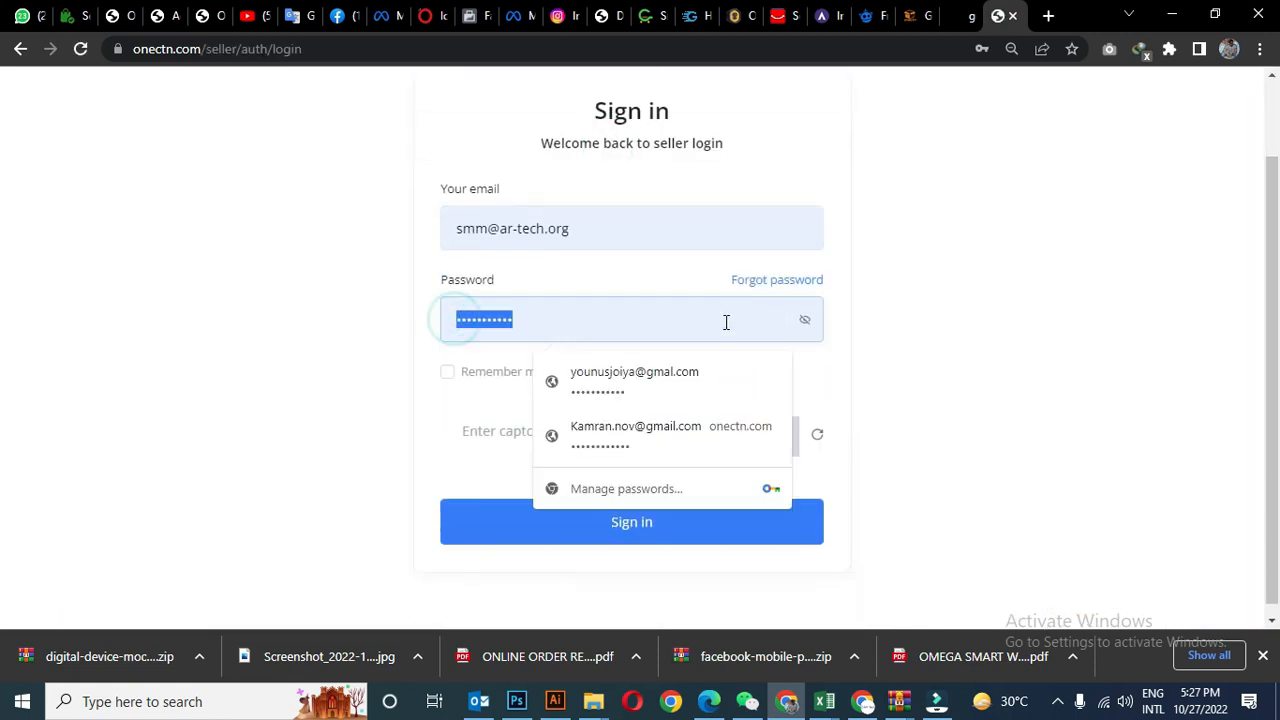
click(447, 372)
click(433, 436)
- Enter the captcha code and sign in to the seller dashboard
text(FYJL)
click(649, 529)
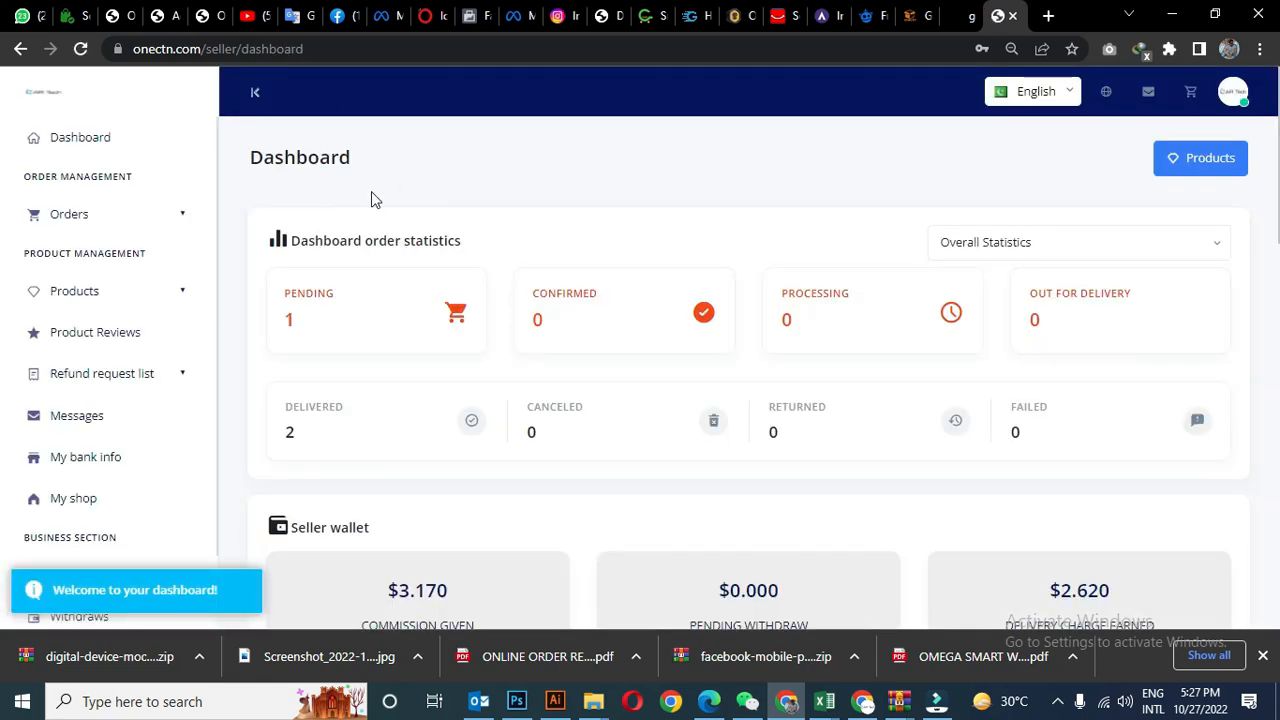
scroll(594, 334, down, 15)
scroll(643, 443, up, 15)
scroll(8, 450, down, 3)
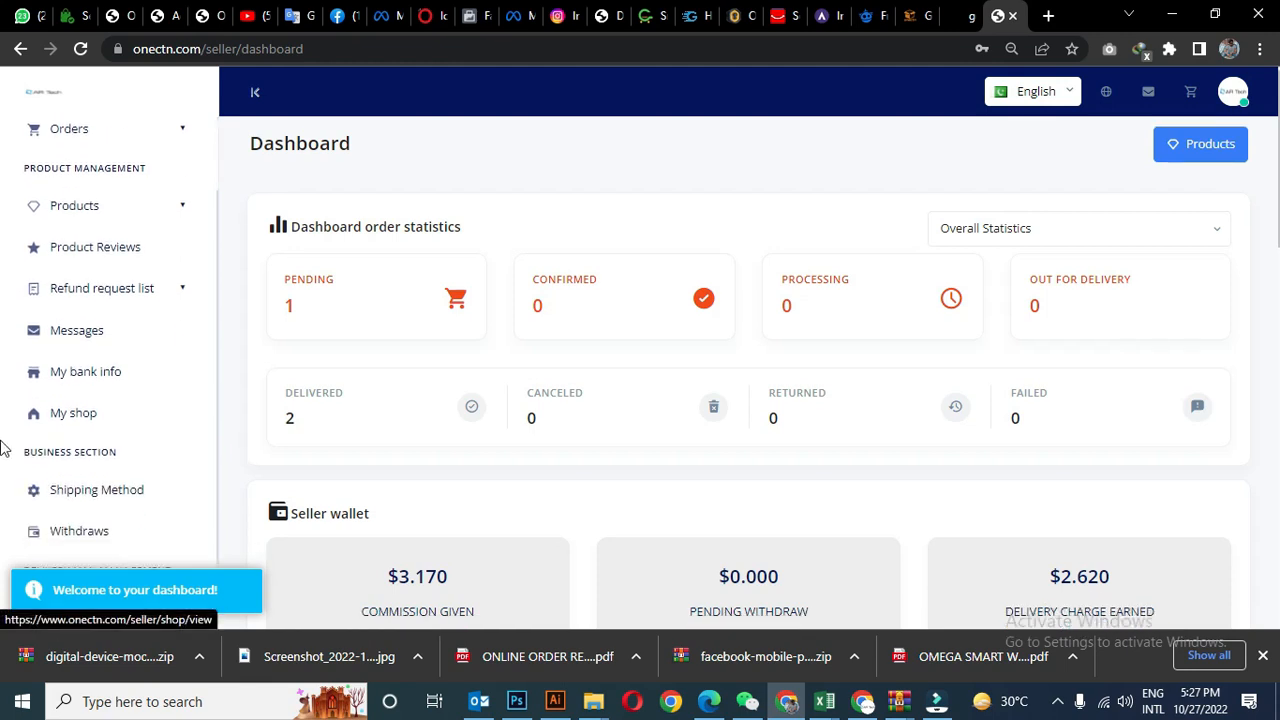
scroll(129, 291, up, 1)
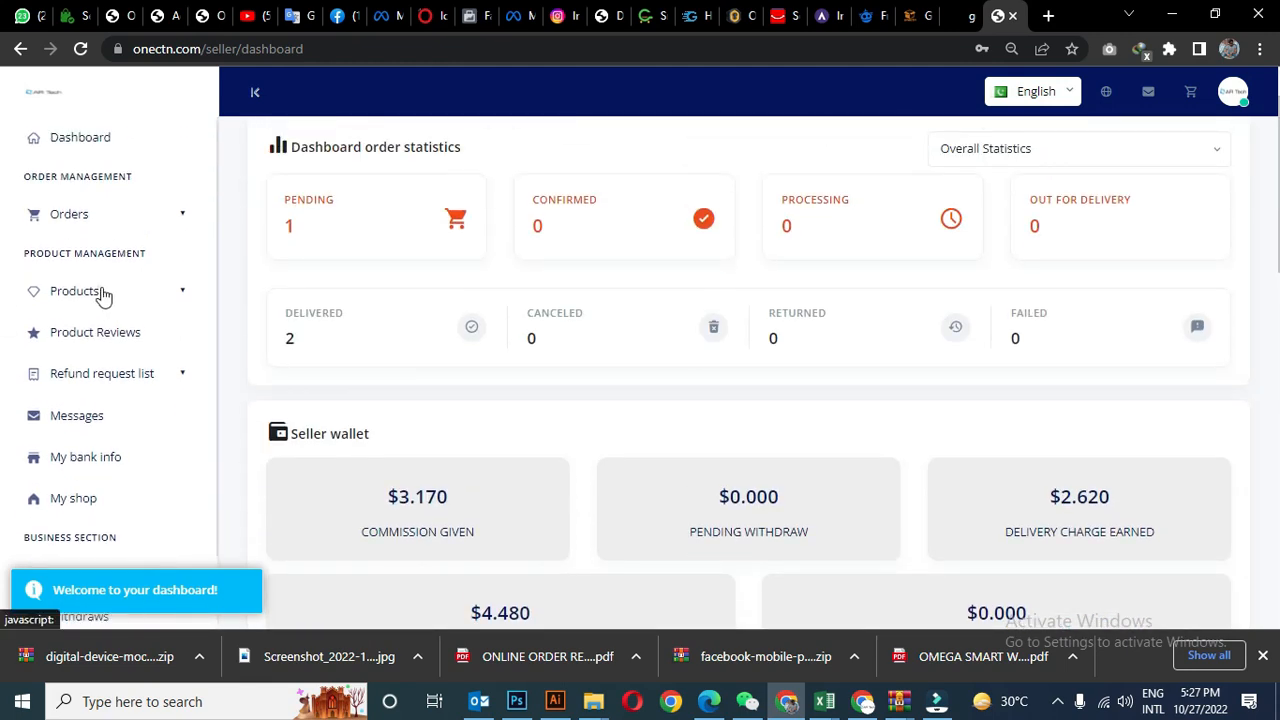
- Go to Products > Products and start a new product with Add new product
click(100, 290)
click(77, 340)
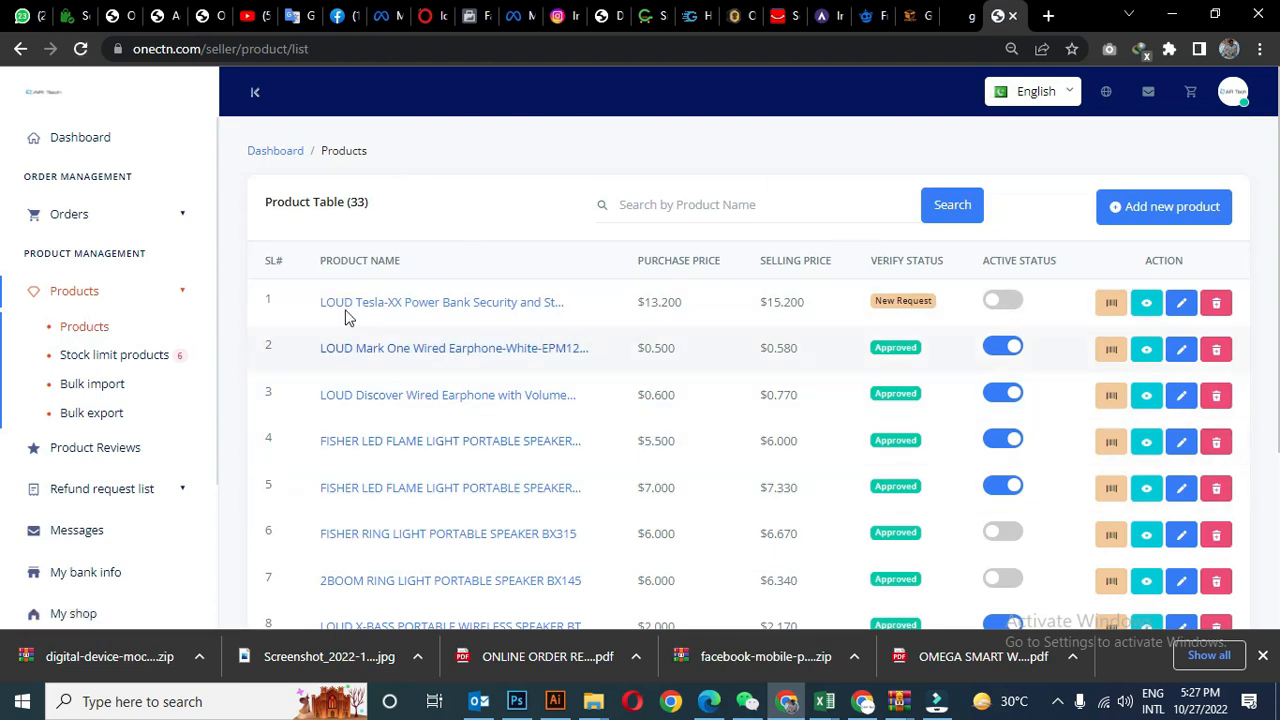
scroll(669, 169, down, 3)
scroll(743, 455, up, 3)
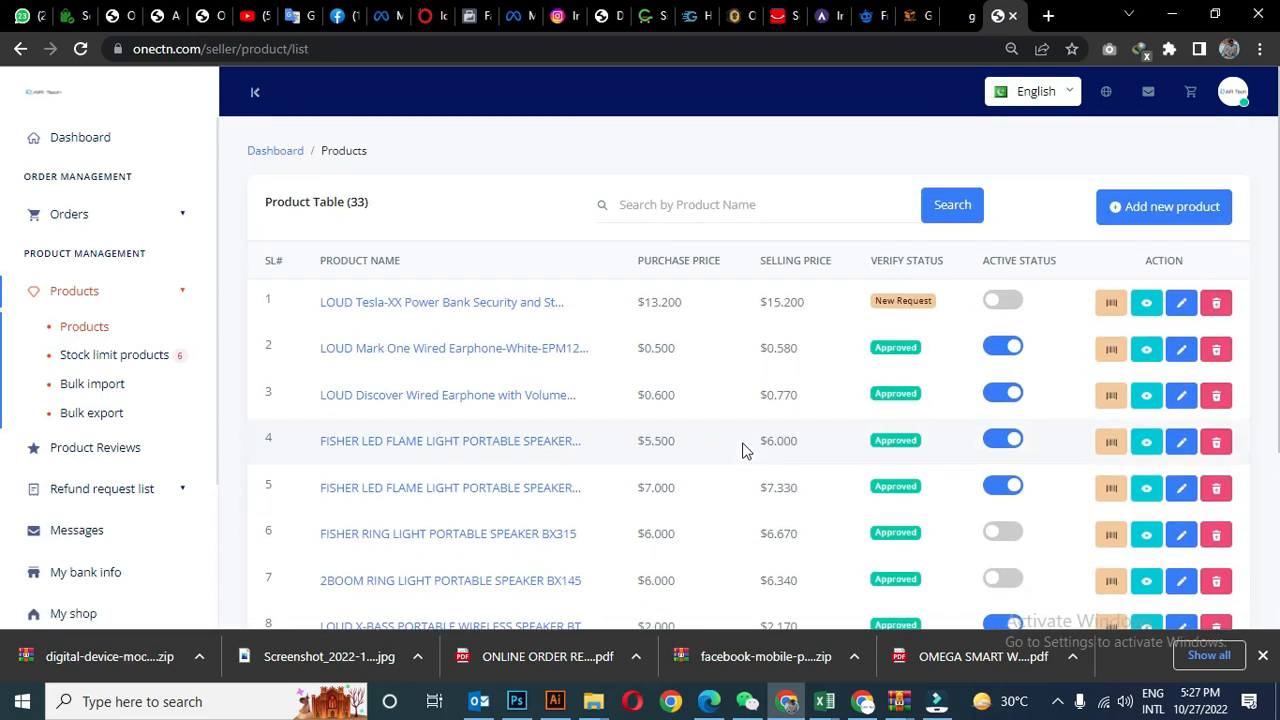
click(1137, 214)
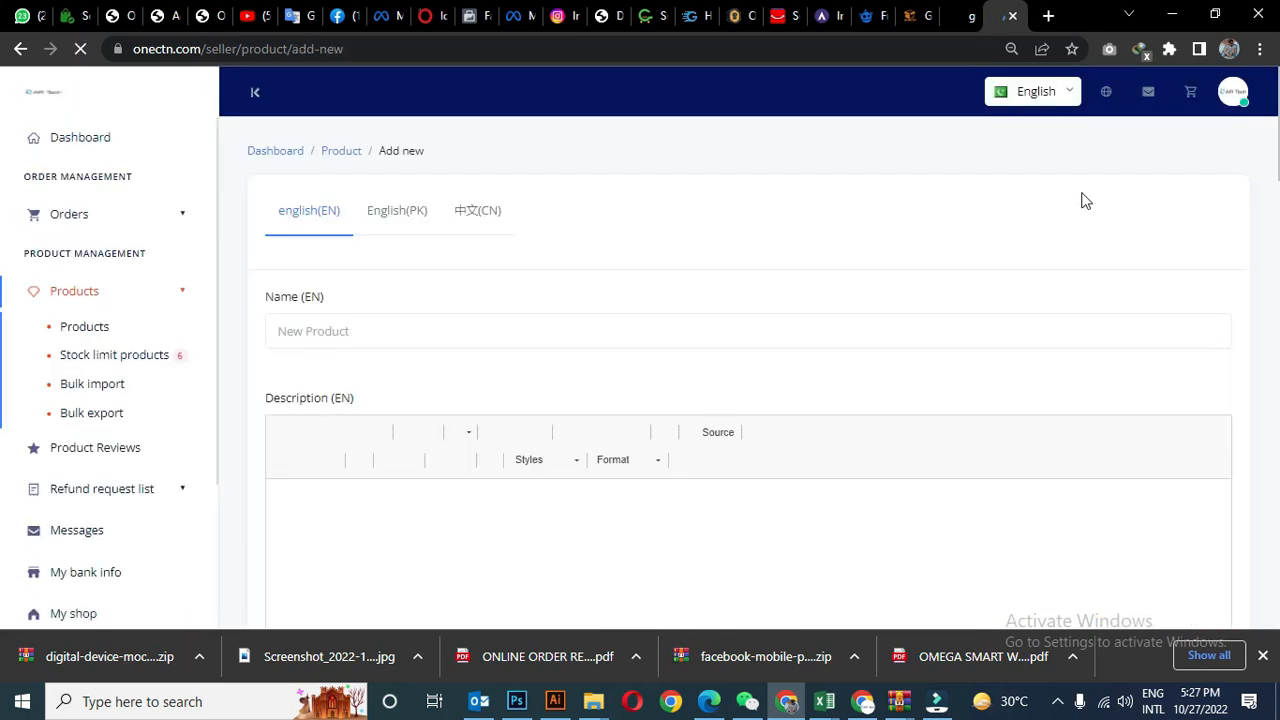
- Look over the blank product form and place the cursor in Name (EN)
scroll(278, 185, down, 1)
scroll(278, 185, down, 12)
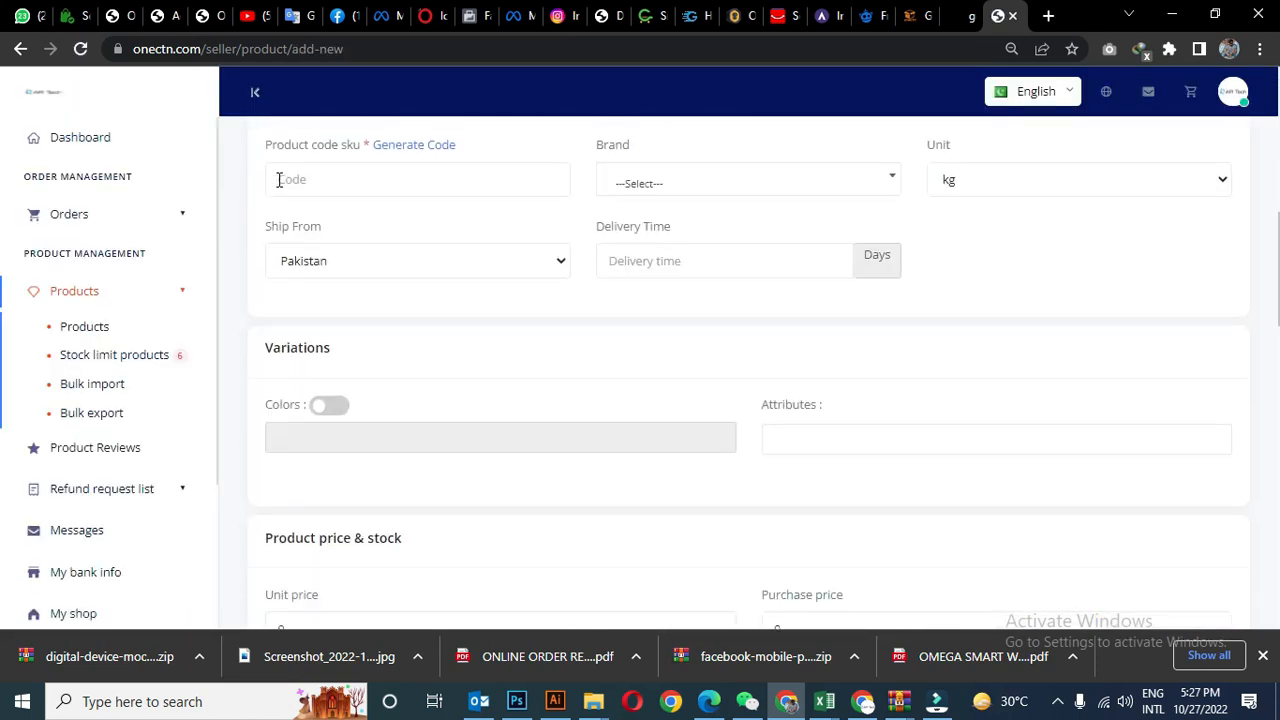
scroll(297, 271, down, 7)
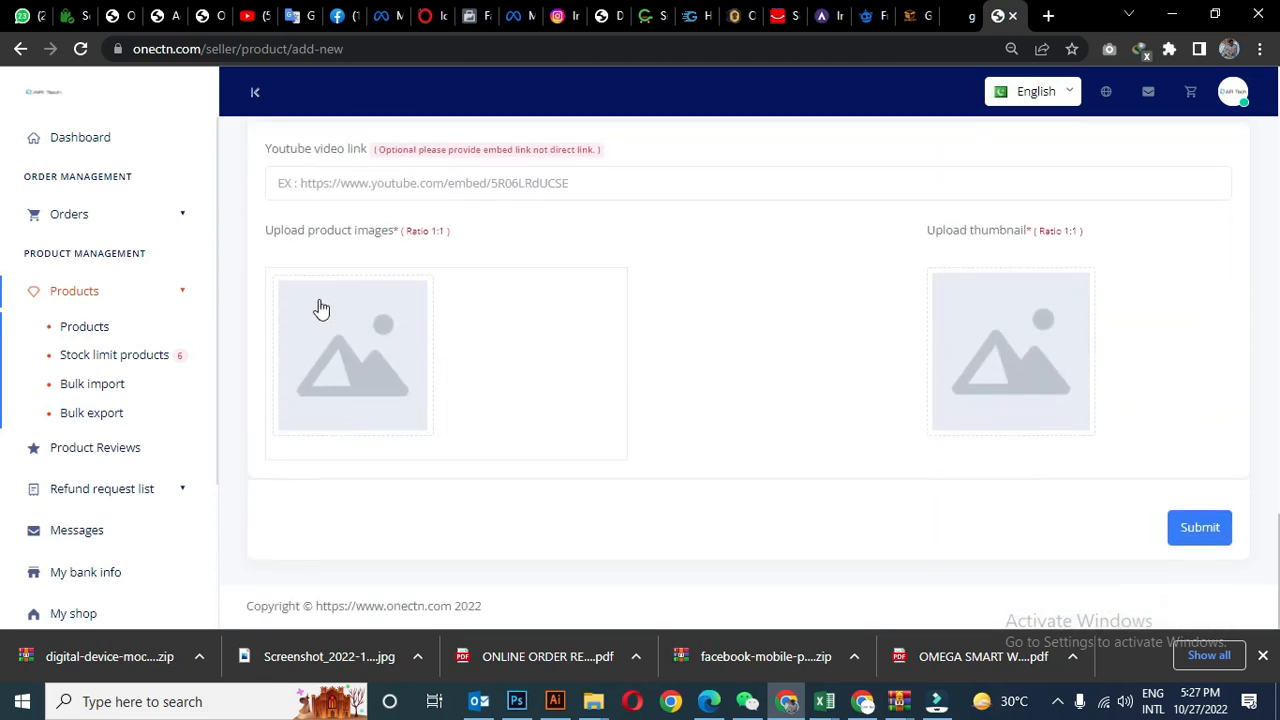
scroll(354, 371, up, 6)
scroll(336, 285, up, 14)
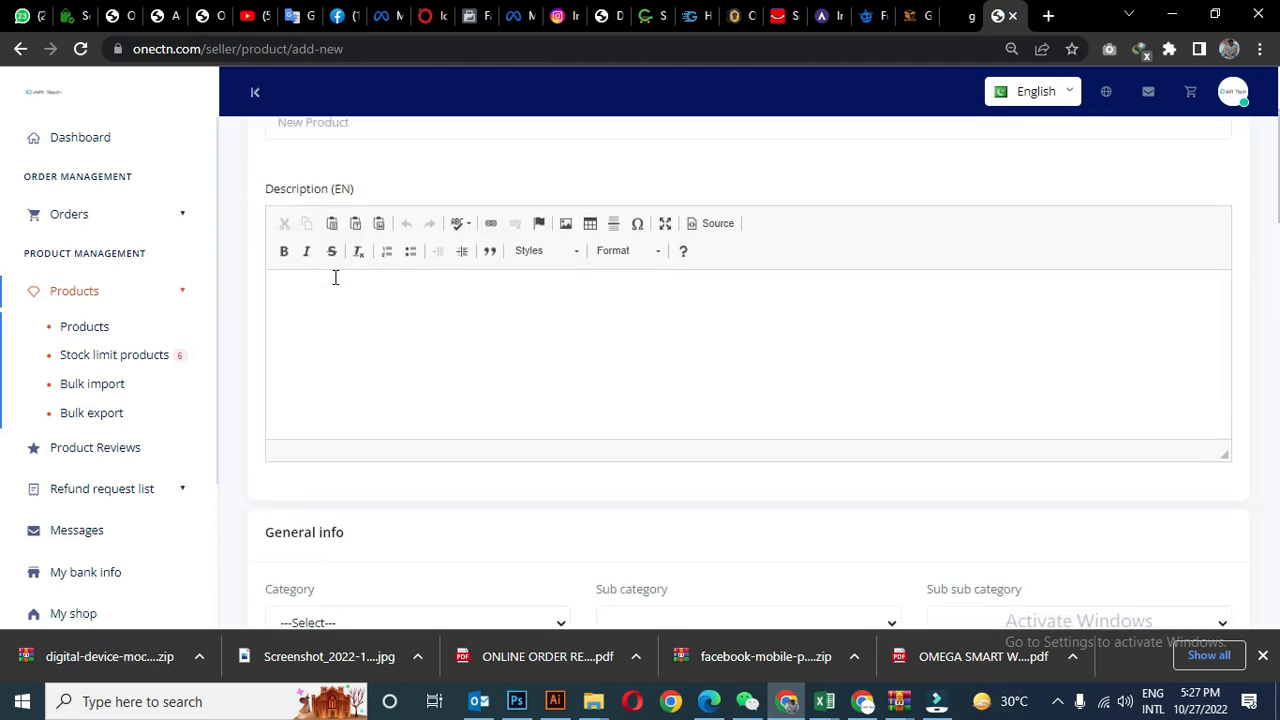
click(452, 315)
click(476, 302)
- Copy the Pulse II product title from getiitworld.com into the Name (EN) field
click(958, 15)
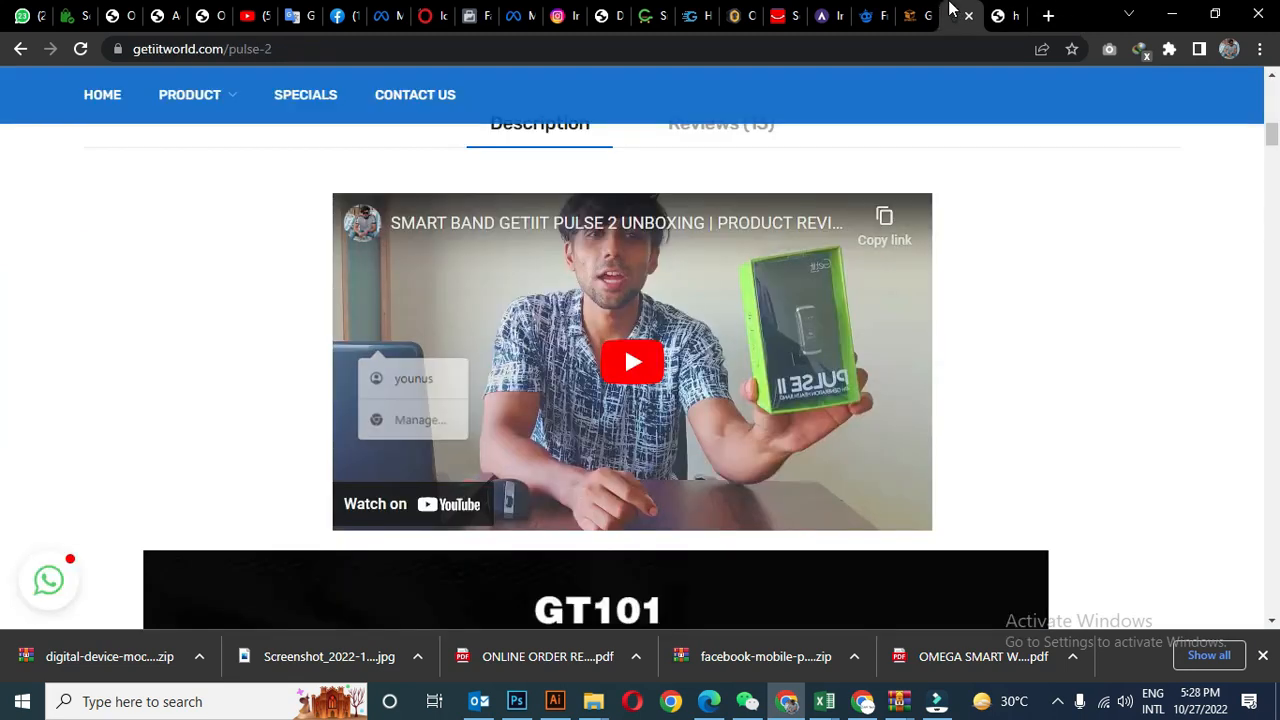
scroll(517, 270, up, 10)
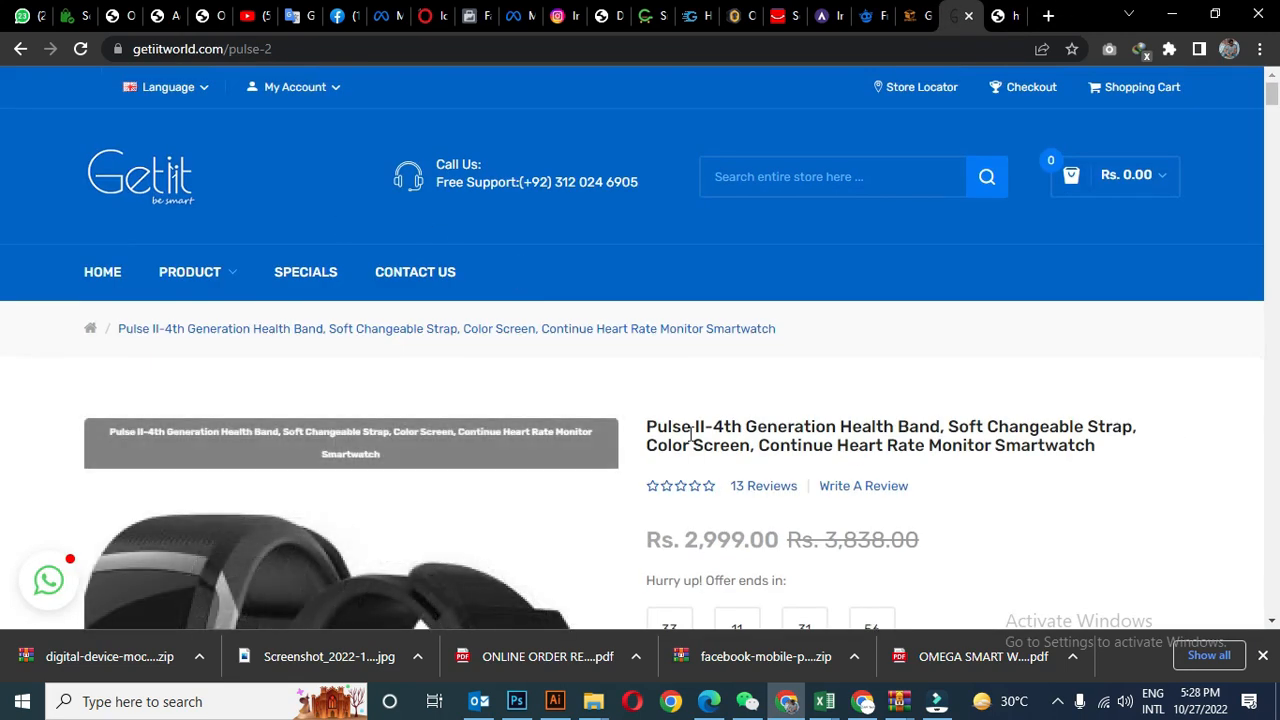
drag(646, 428, 1110, 454)
key(ctrl+c)
click(998, 15)
click(520, 335)
key(ctrl+v)
- Copy the Pulse II page details and paste them into the Description (EN) editor
scroll(928, 330, down, 3)
click(960, 15)
scroll(537, 229, down, 10)
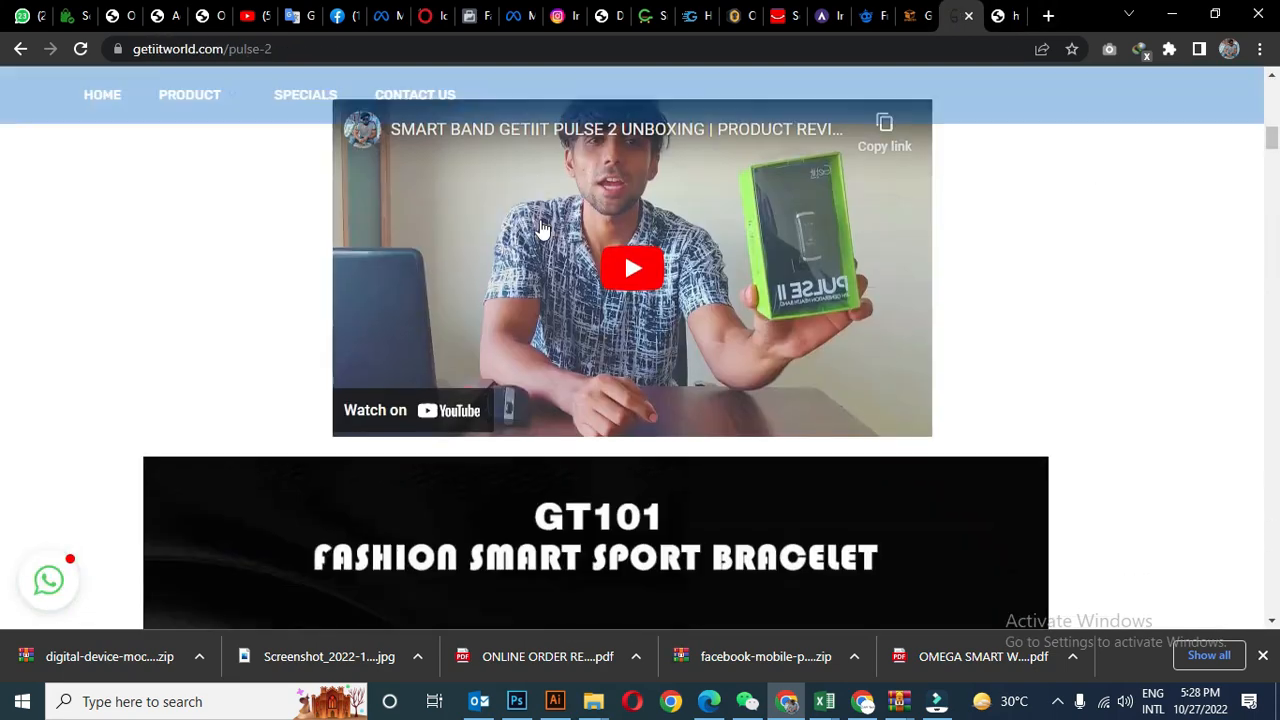
scroll(892, 586, down, 15)
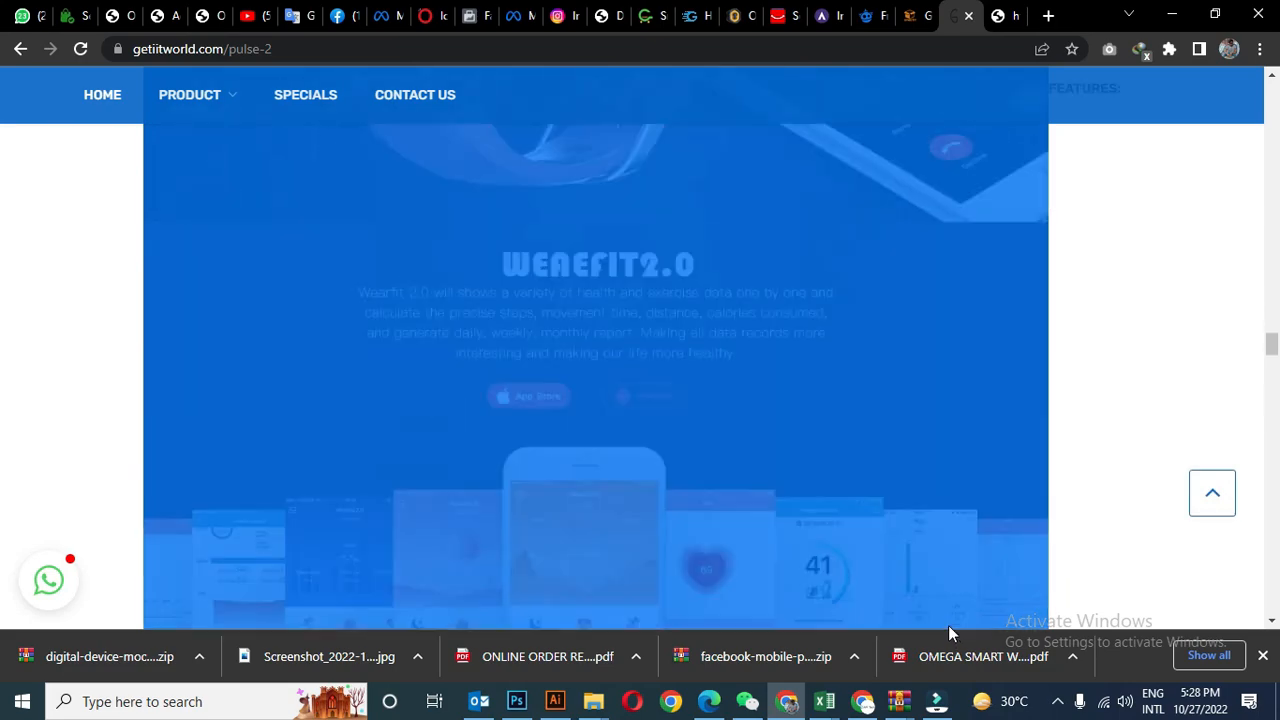
scroll(944, 630, down, 10)
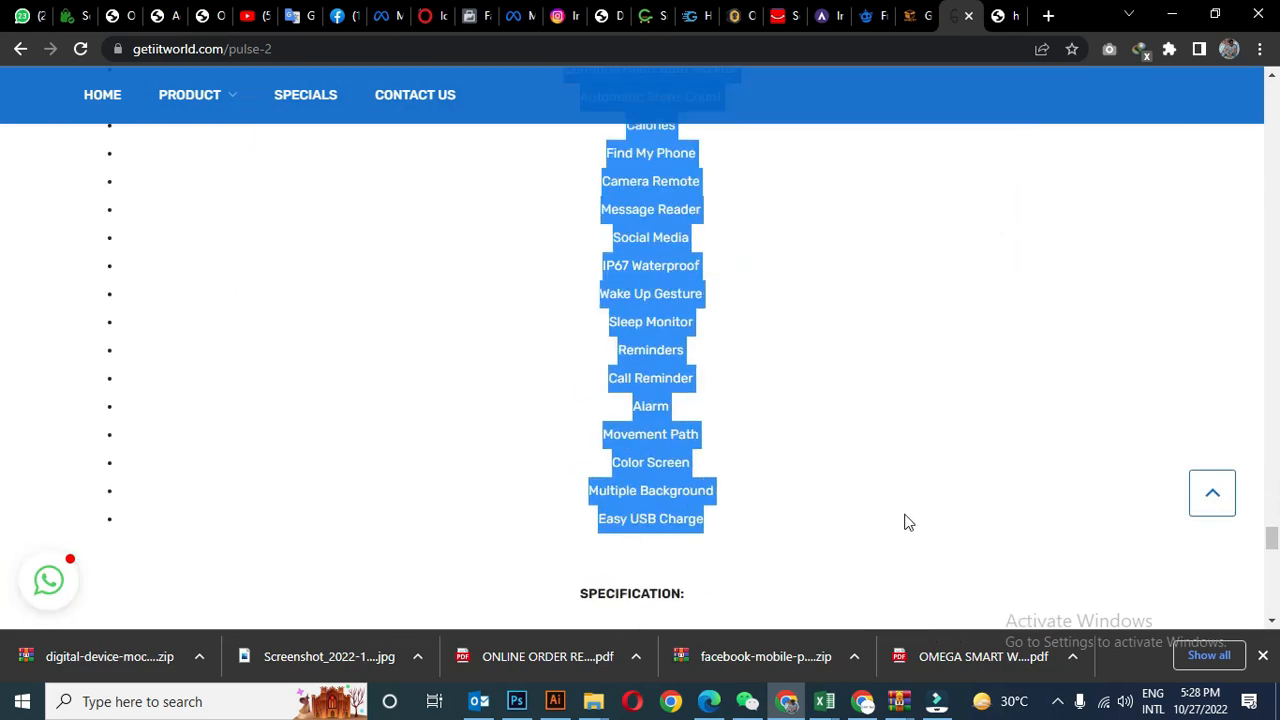
right_click(840, 400)
click(769, 295)
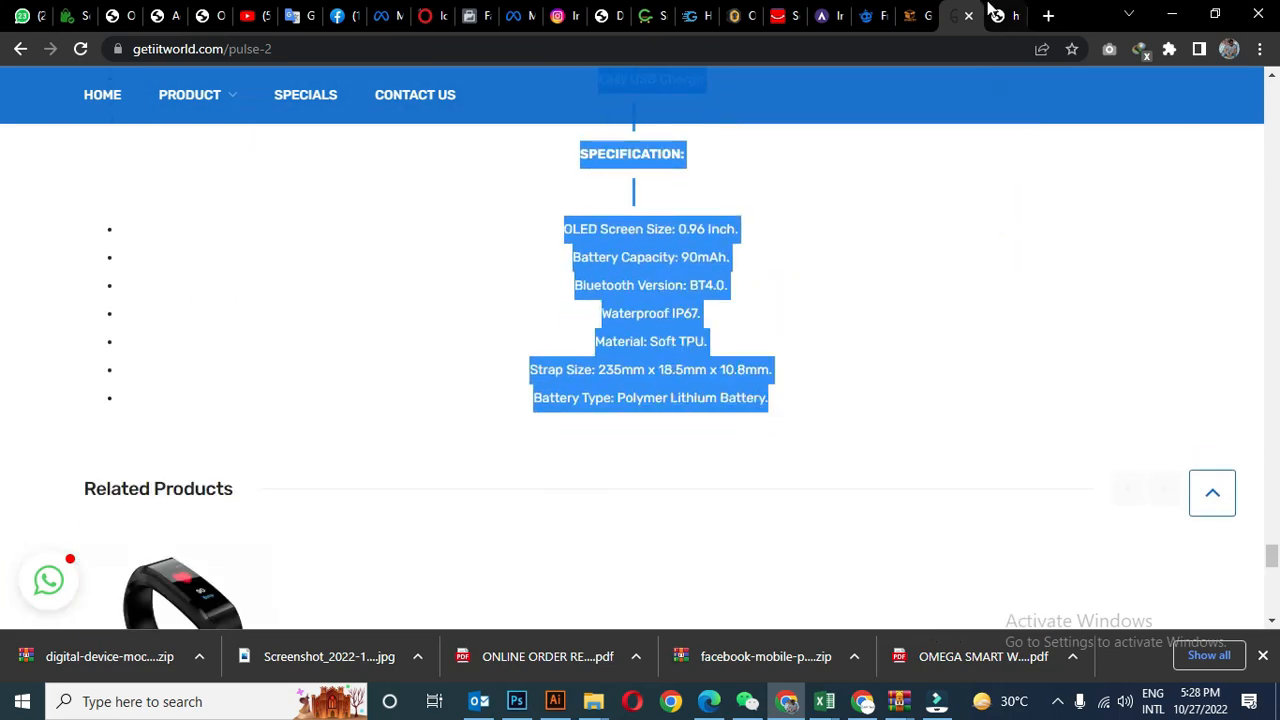
key(ctrl+Tab)
click(543, 326)
key(ctrl+v)
- Check the pasted description in the editor's full-screen view, then exit it
scroll(636, 271, down, 5)
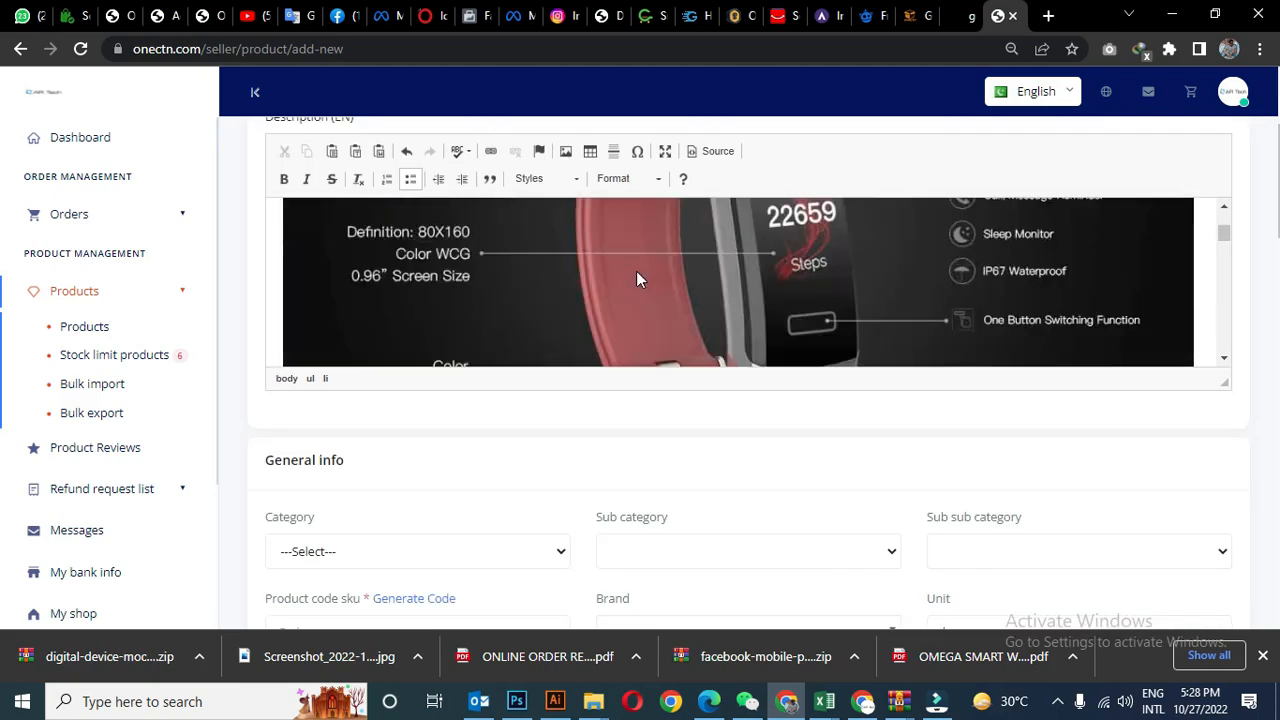
click(664, 148)
scroll(546, 283, up, 20)
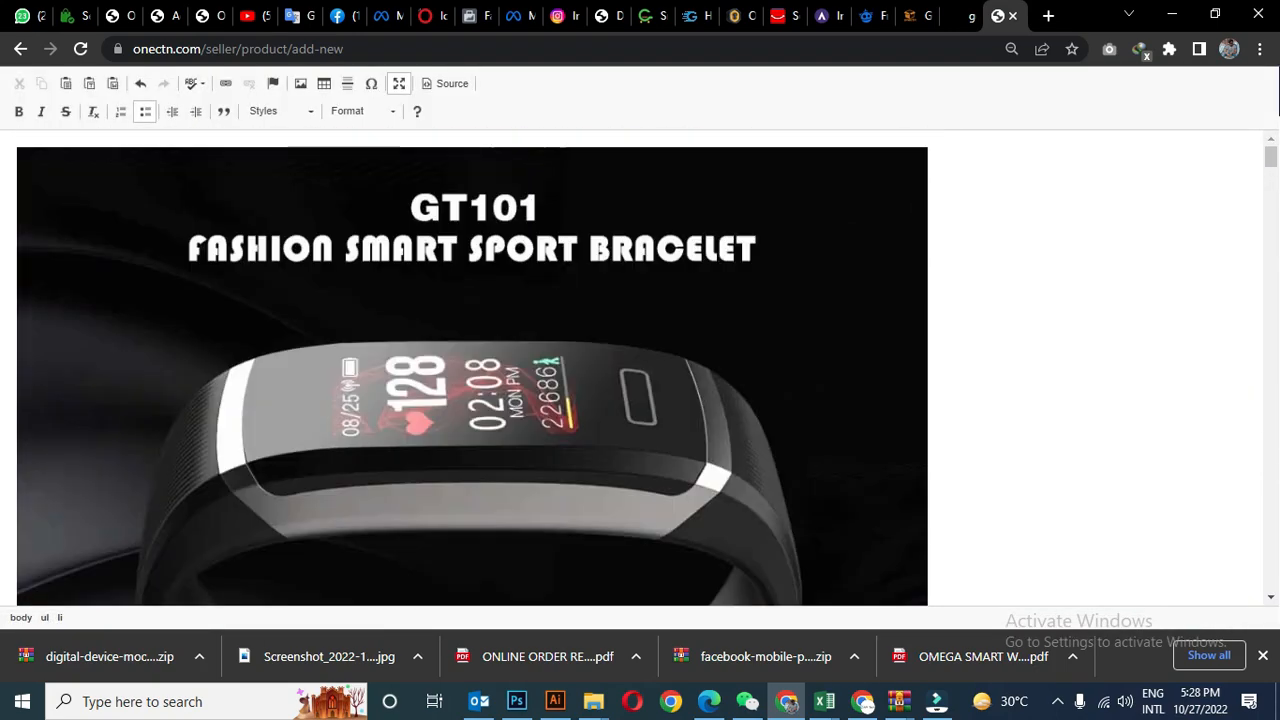
click(399, 83)
scroll(592, 276, down, 2)
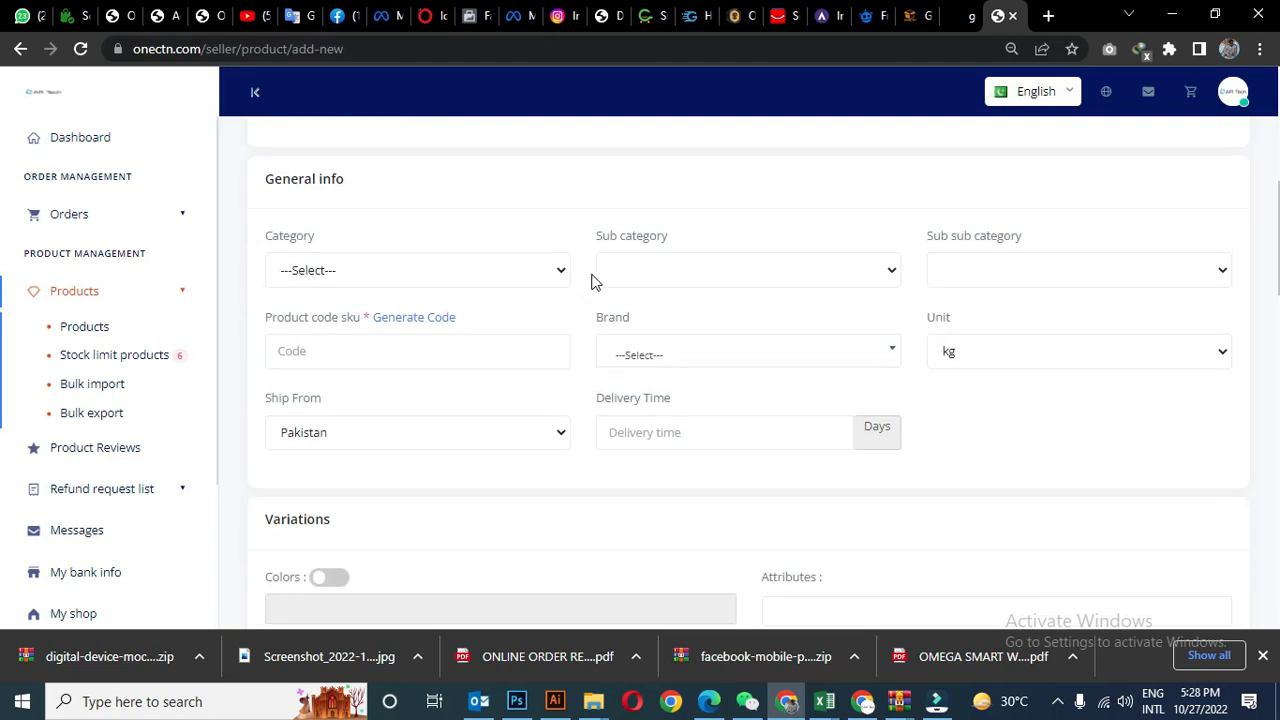
- Set the category to SMART BANDS and generate SKU code 188621
click(406, 271)
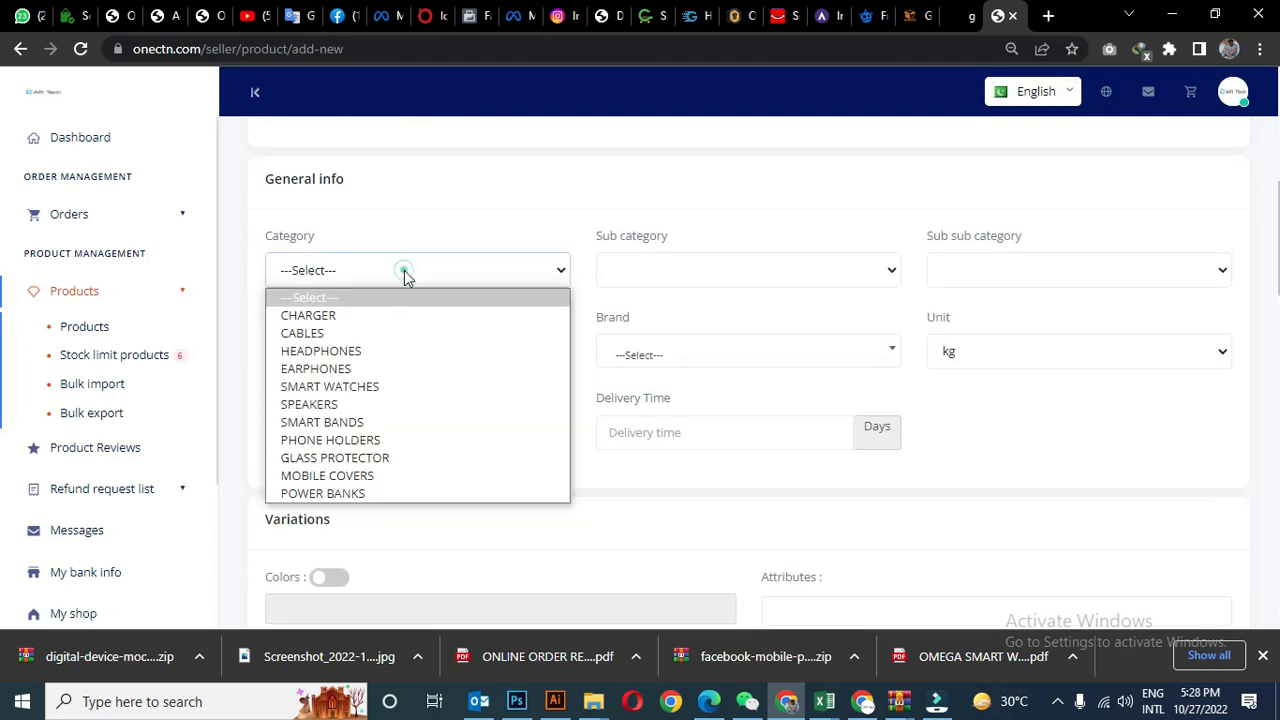
click(360, 422)
click(674, 271)
click(1071, 260)
click(360, 342)
click(407, 322)
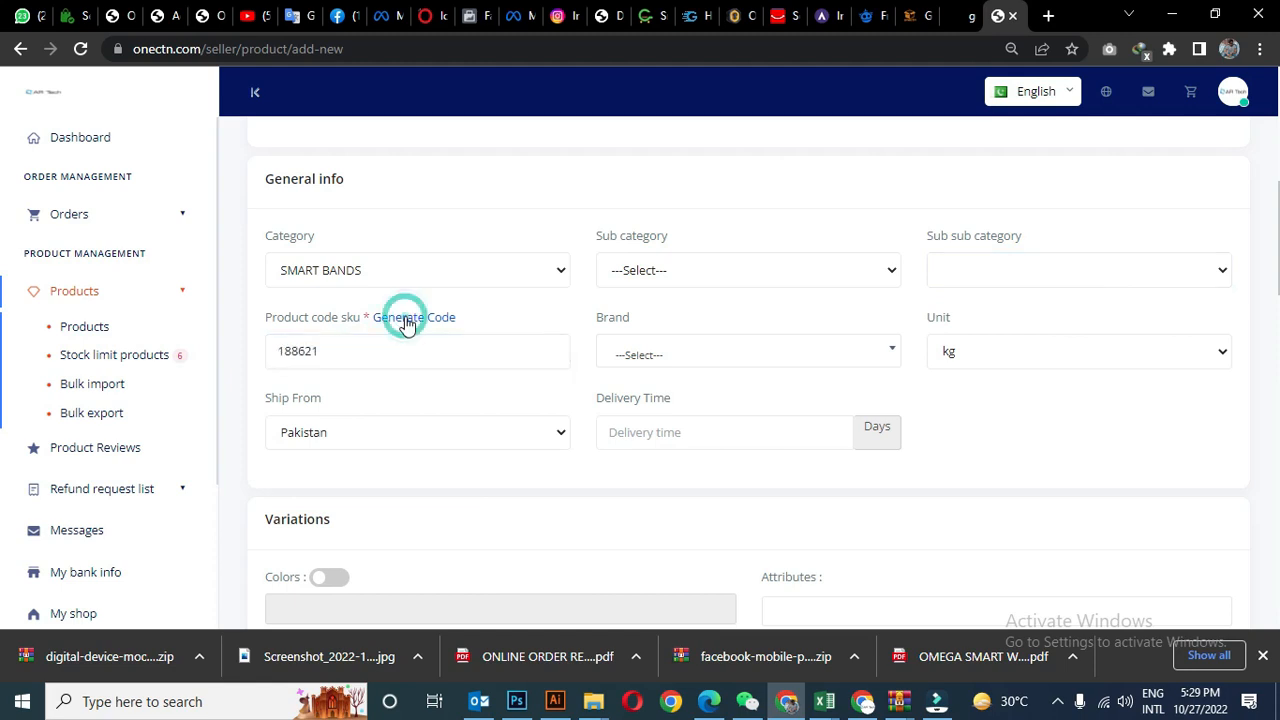
click(612, 361)
- Set the brand to Getiit and the unit to pc
text(GETI)
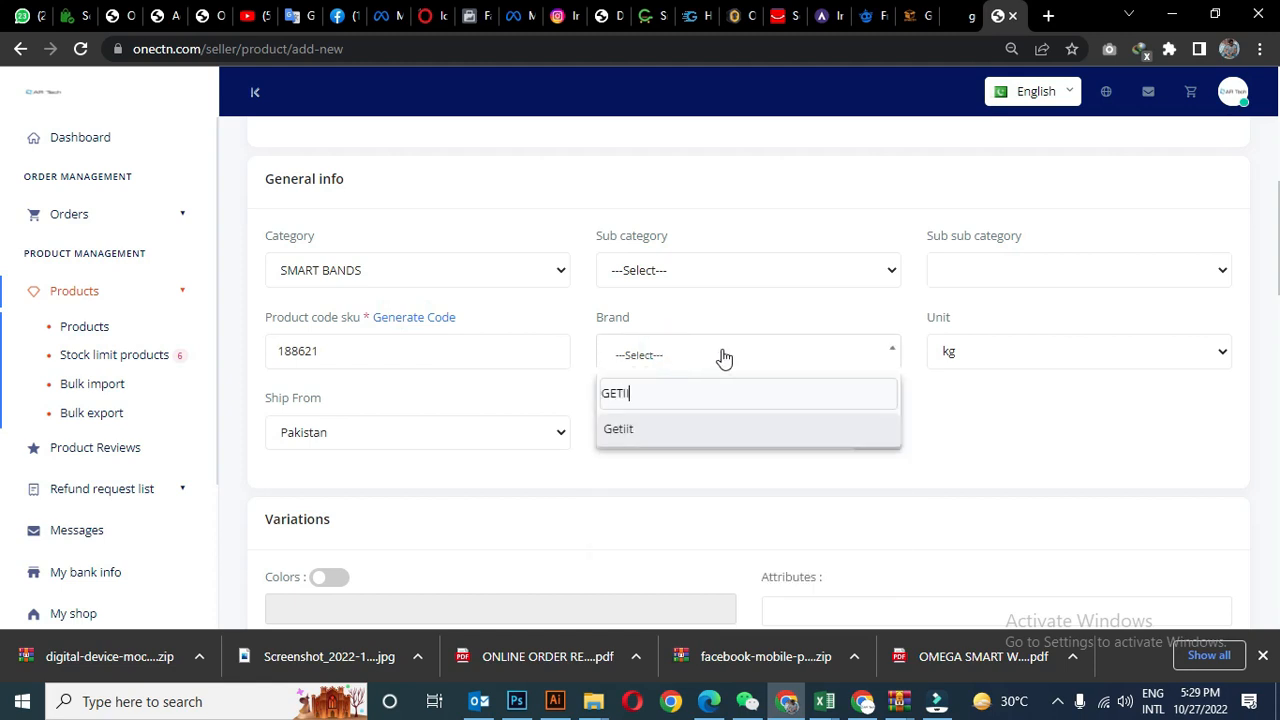
click(626, 428)
click(1037, 346)
click(968, 398)
- Set Ship From to China with a delivery time of 25 days
click(414, 432)
key(h)
key(Return)
click(414, 440)
key(c)
key(h)
key(i)
key(n)
key(Return)
click(663, 432)
text(25)
- Turn on Colors and add Black, Blue and Red variants
scroll(949, 437, down, 2)
click(329, 389)
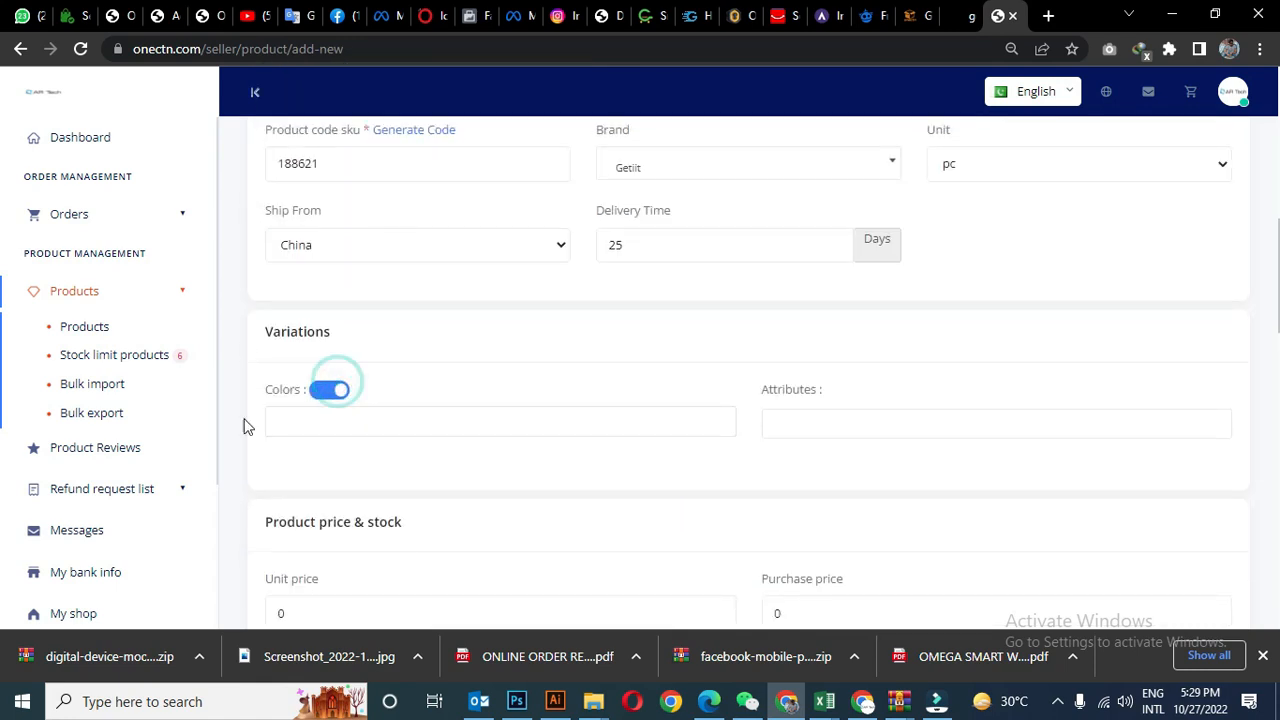
click(380, 416)
text(BLACK)
key(Return)
text(BLUE)
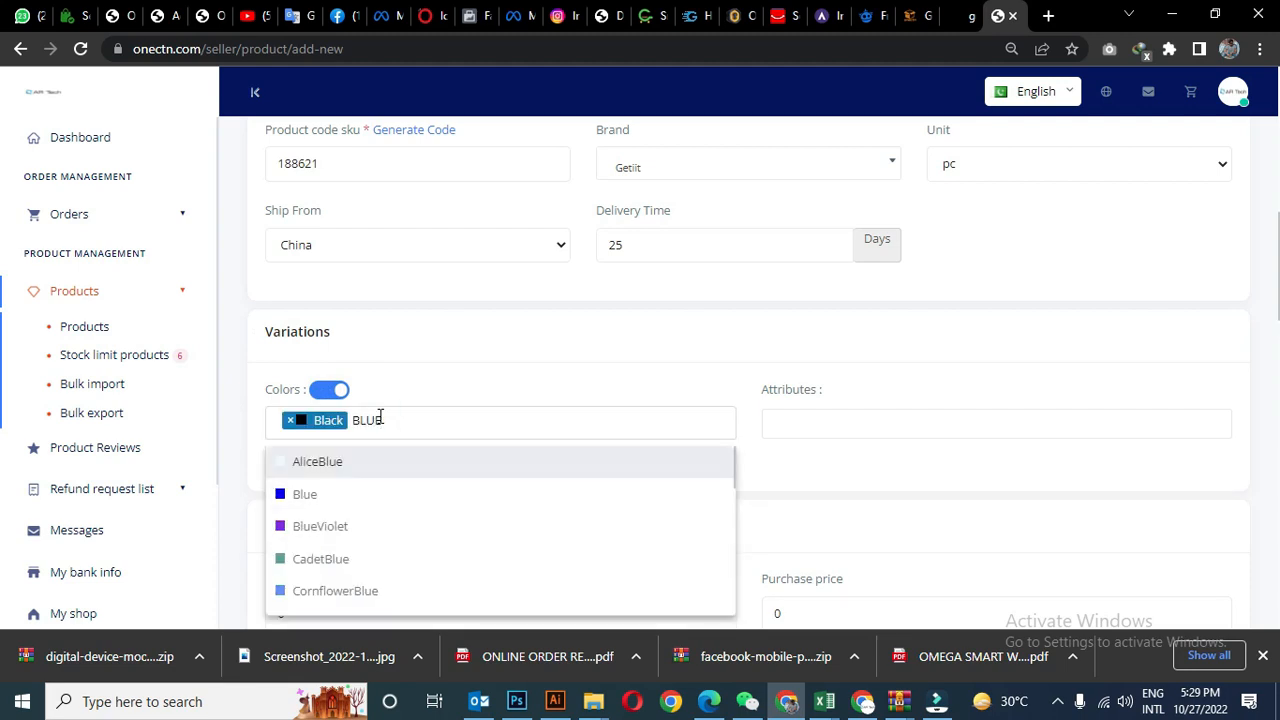
key(Return)
text(RED)
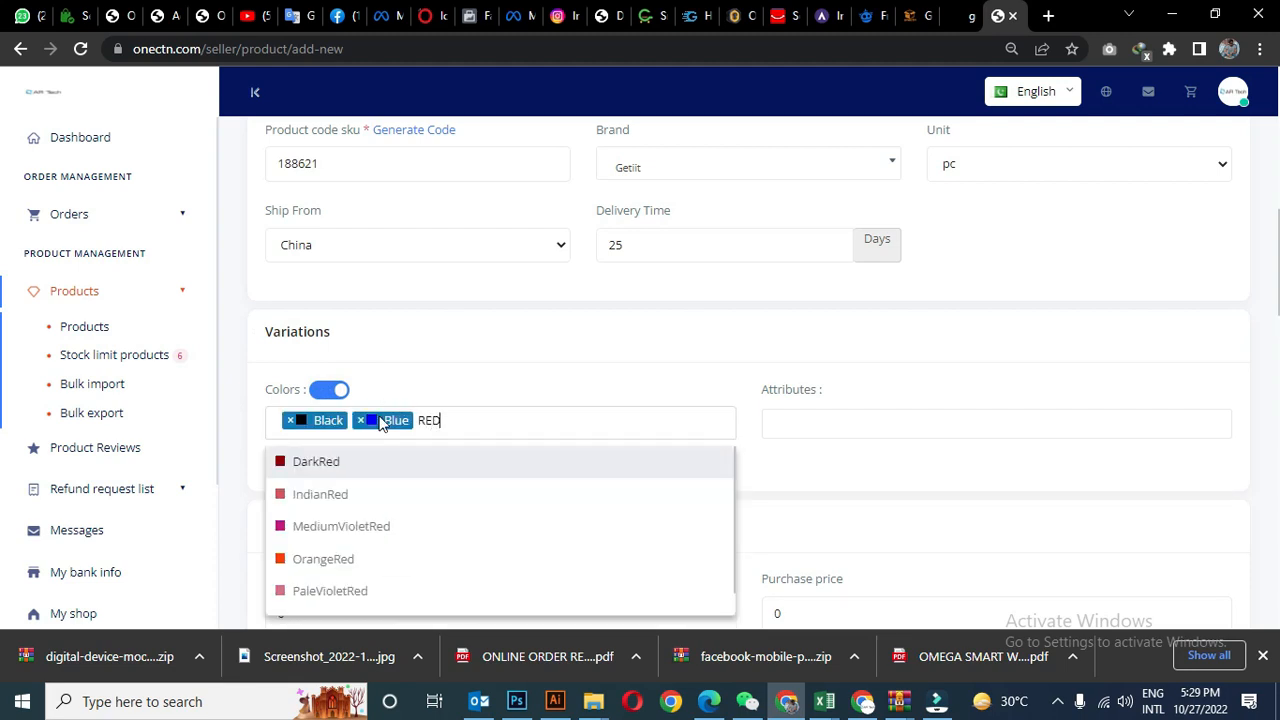
key(Return)
- Set the unit price to 9.33 and the purchase price to 8.00
scroll(840, 409, down, 3)
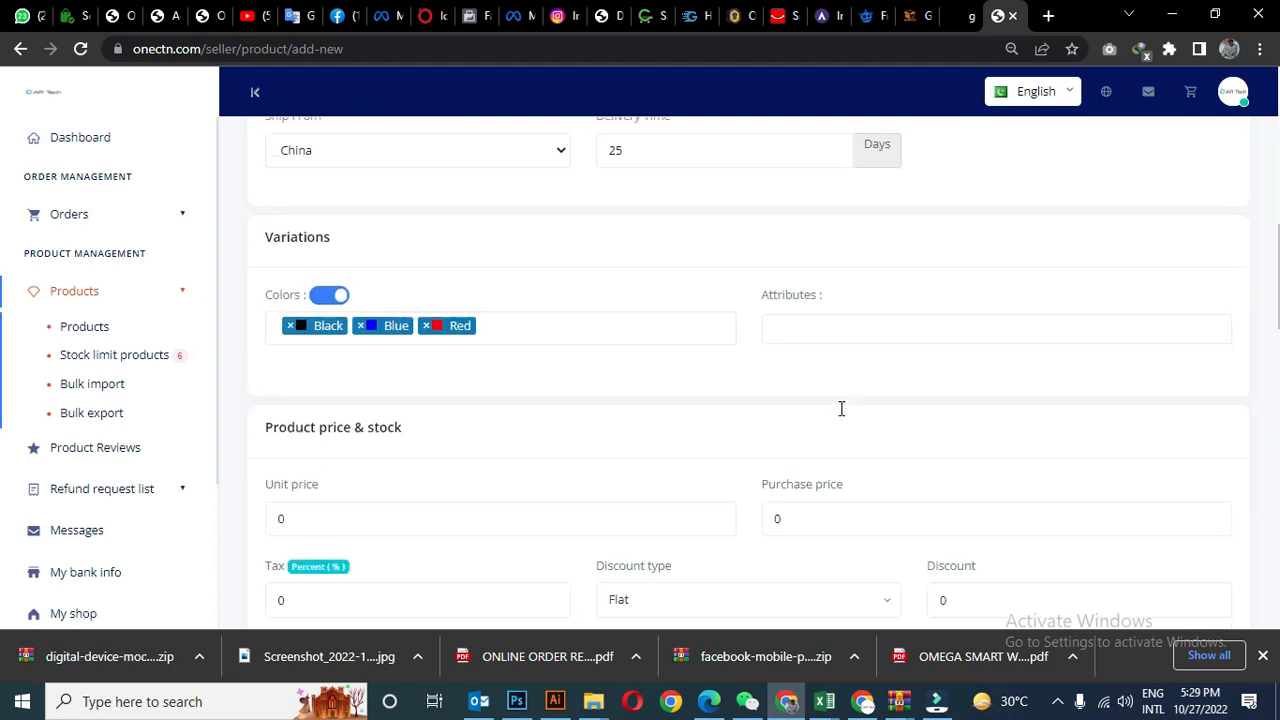
click(829, 223)
click(280, 409)
scroll(282, 405, down, 1)
drag(379, 333, 249, 341)
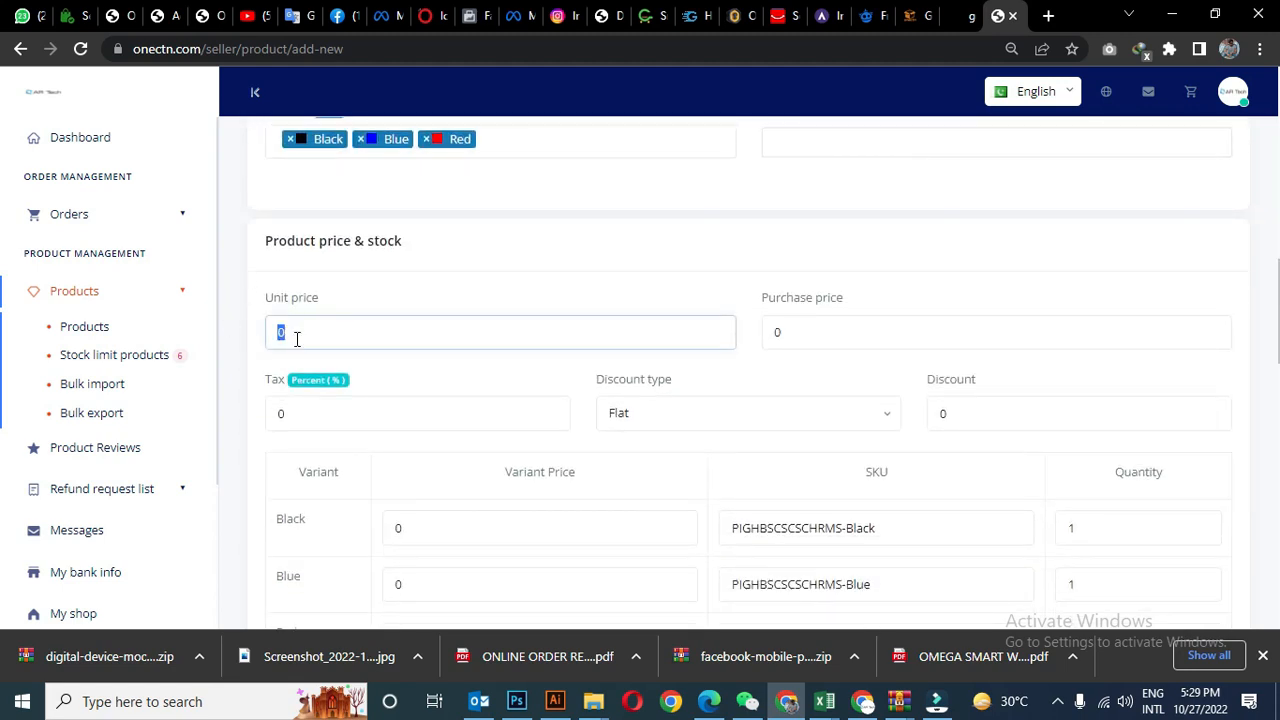
text(9.33)
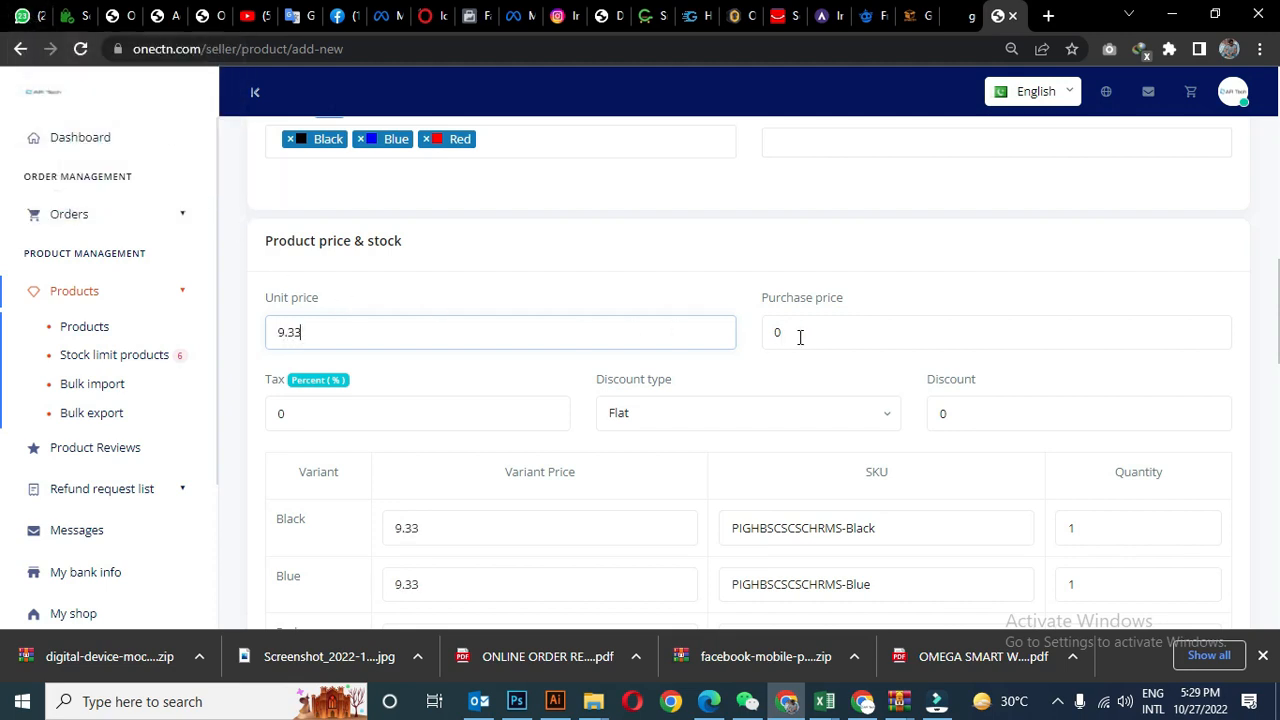
drag(800, 337, 751, 337)
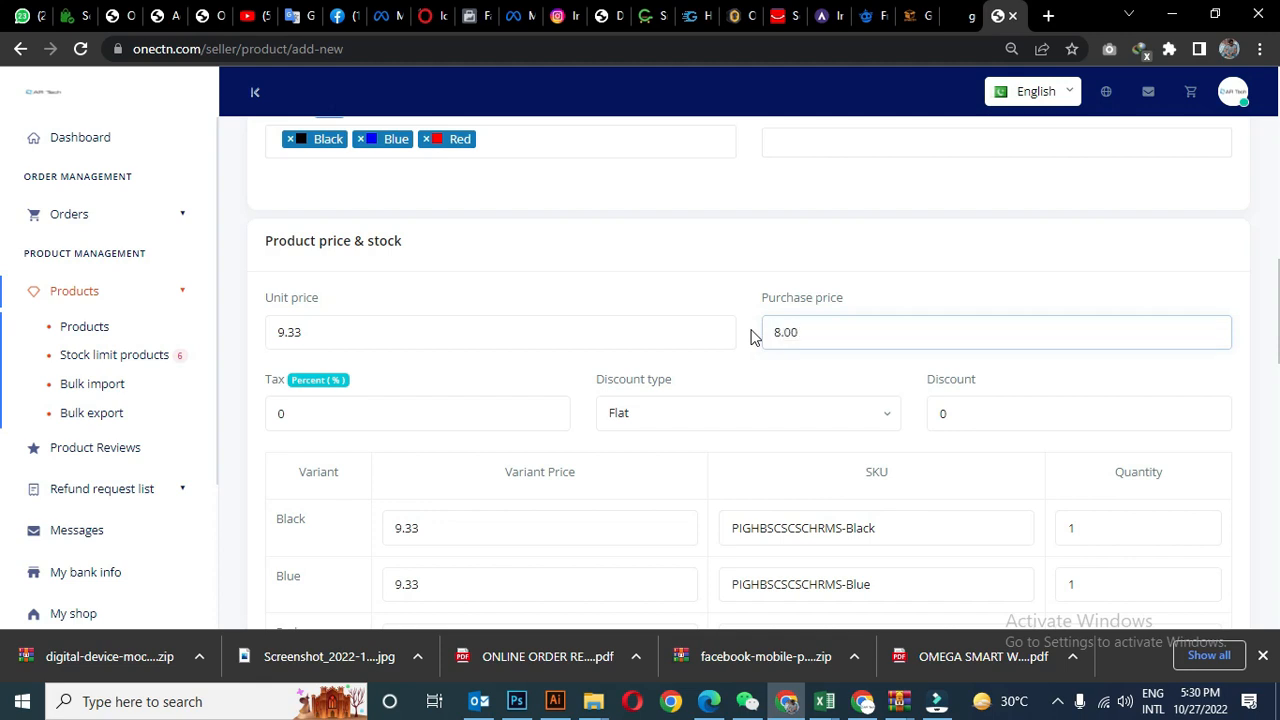
click(343, 417)
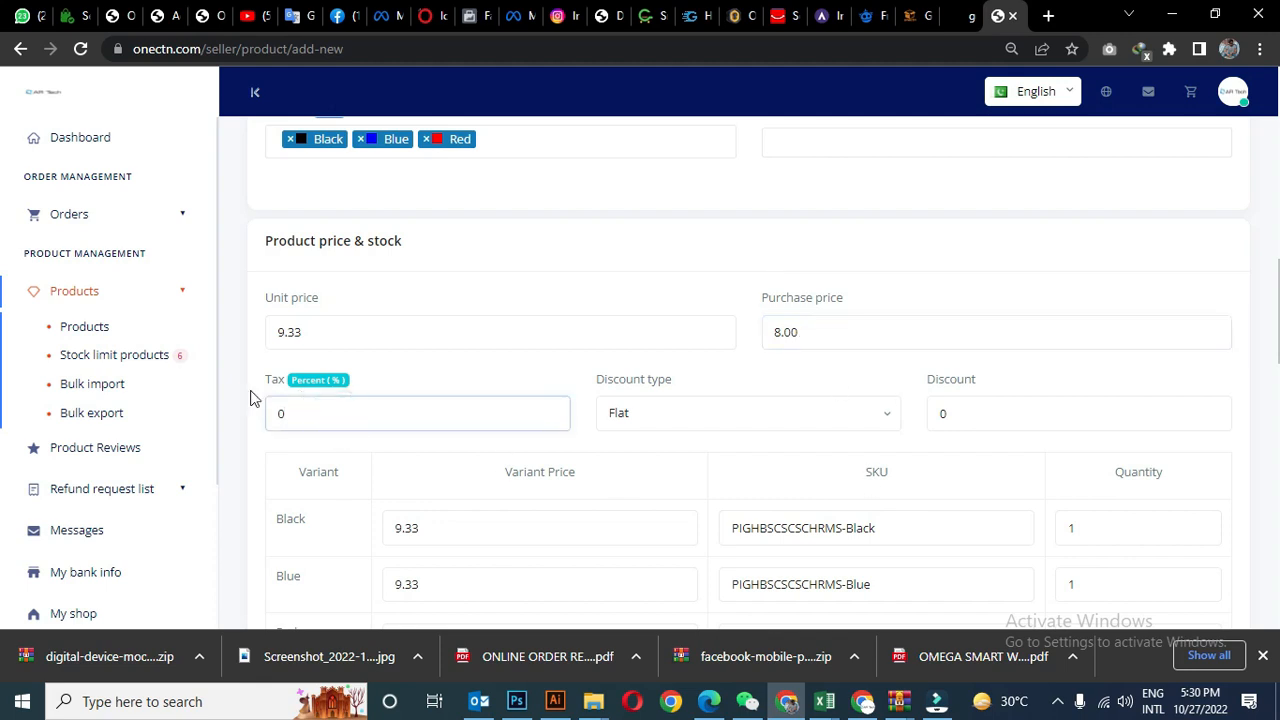
- Try the discount type options and leave it on Flat
click(651, 423)
click(666, 495)
click(663, 414)
click(644, 527)
click(660, 420)
click(648, 492)
click(1030, 412)
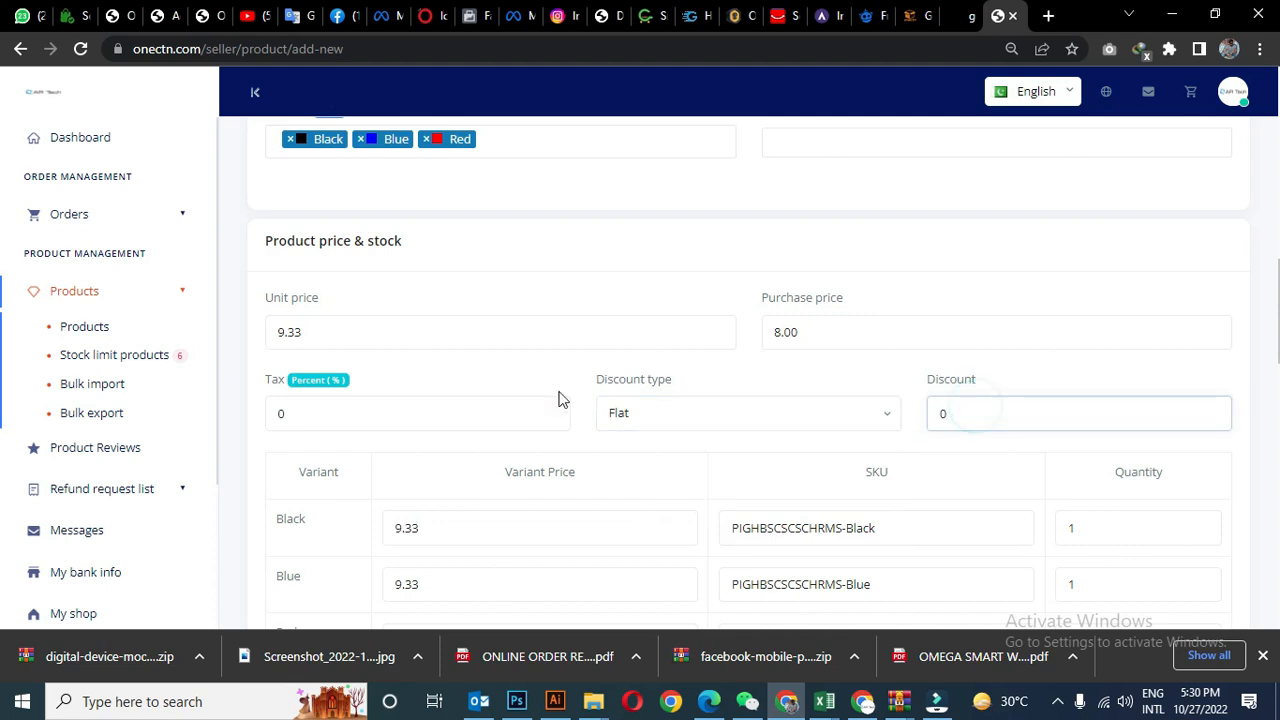
- Give the Black, Blue and Red variants a stock quantity of 5000 each
scroll(428, 414, down, 2)
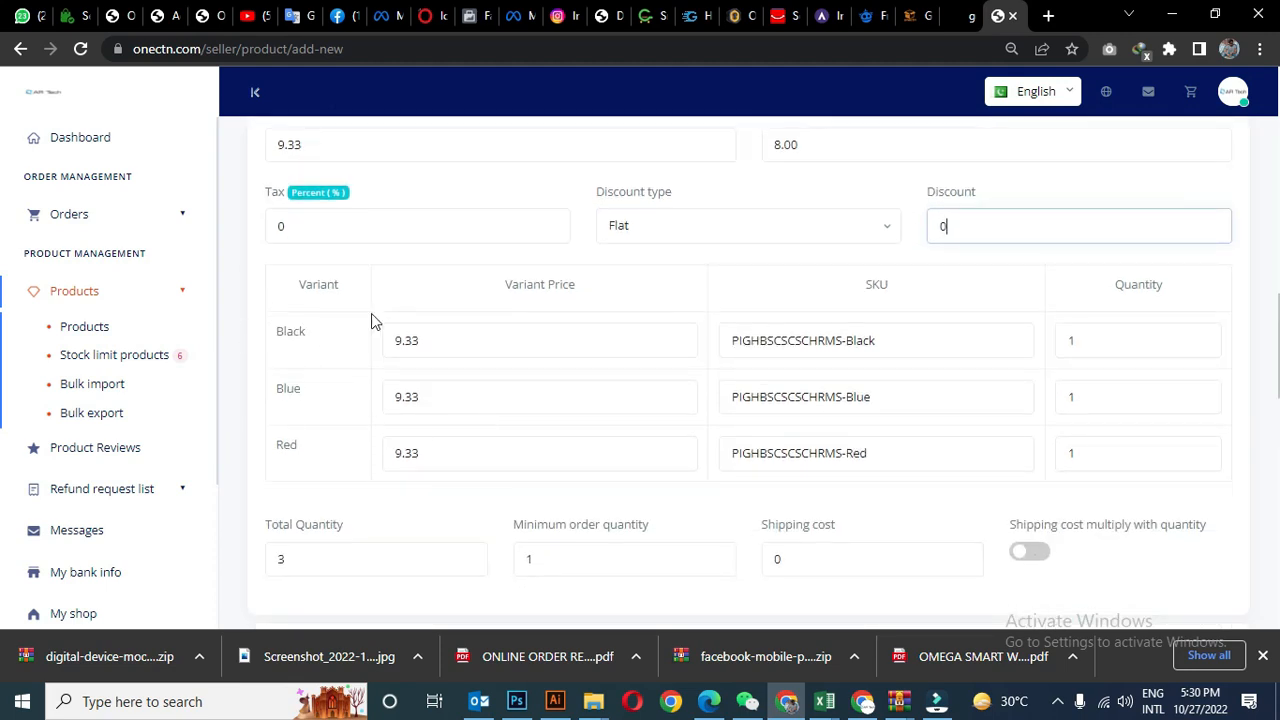
click(1085, 346)
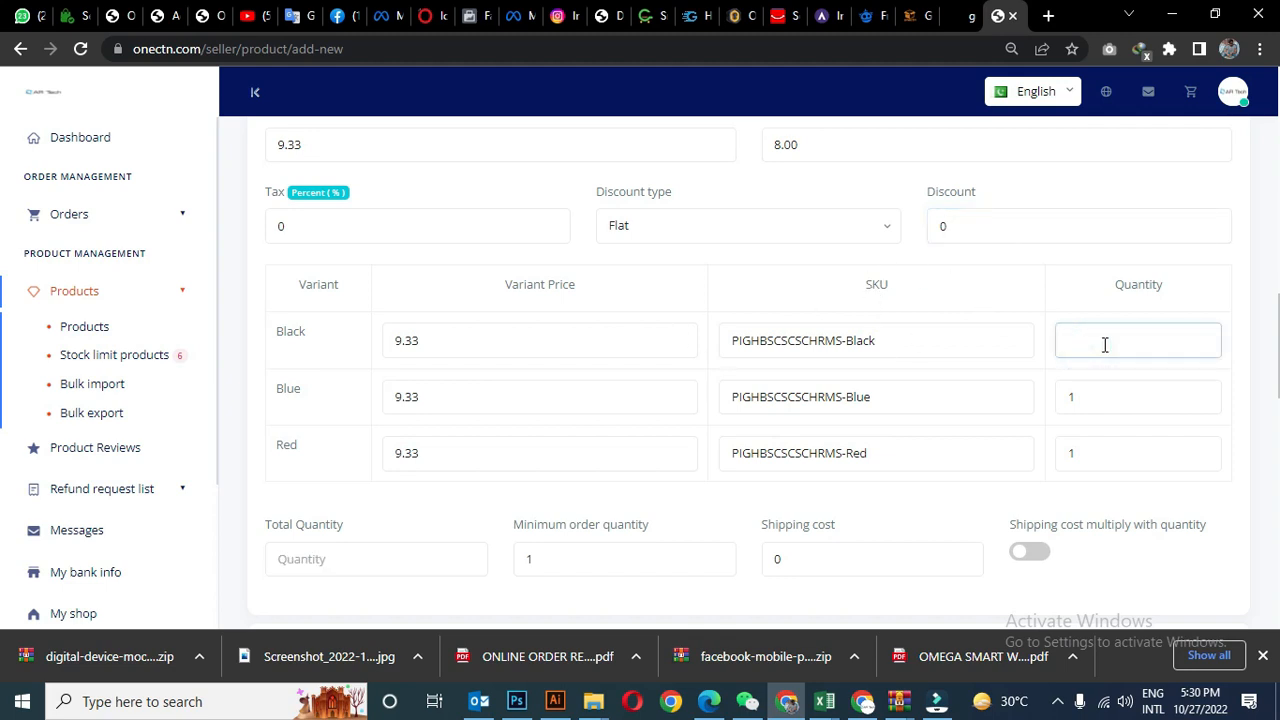
click(1115, 396)
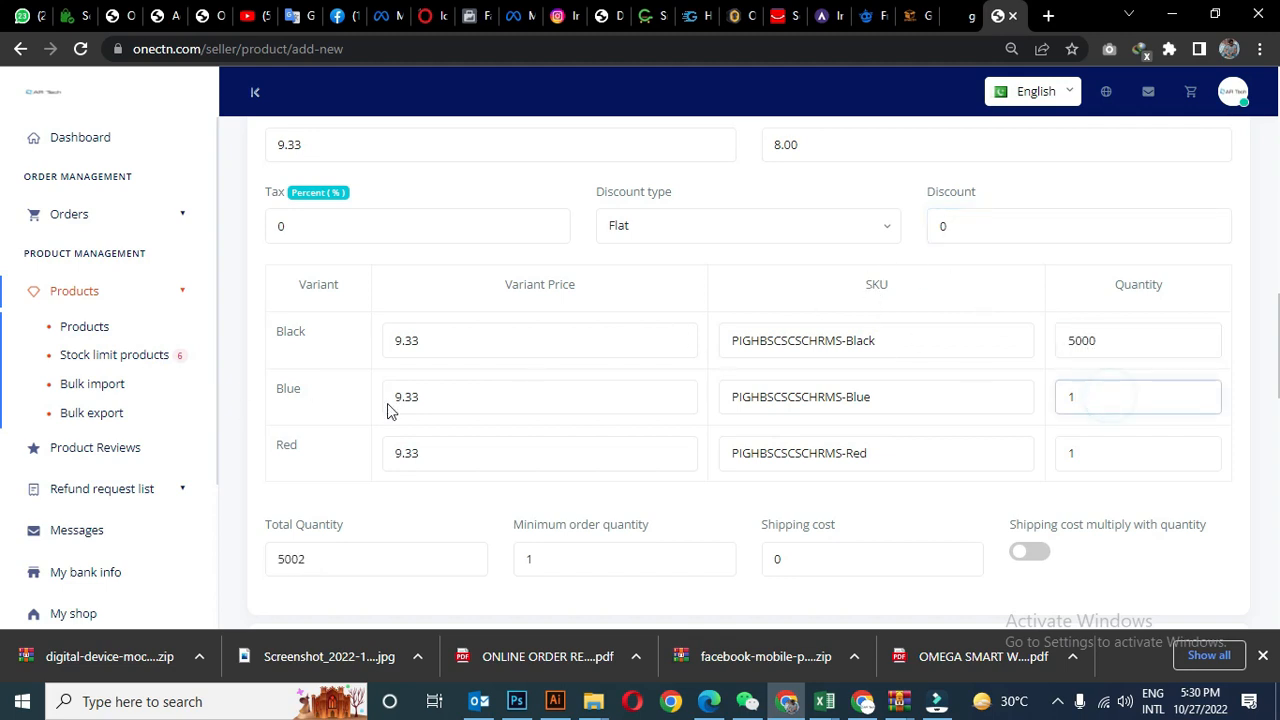
double_click(1114, 398)
text(5000)
double_click(1066, 453)
text(50)
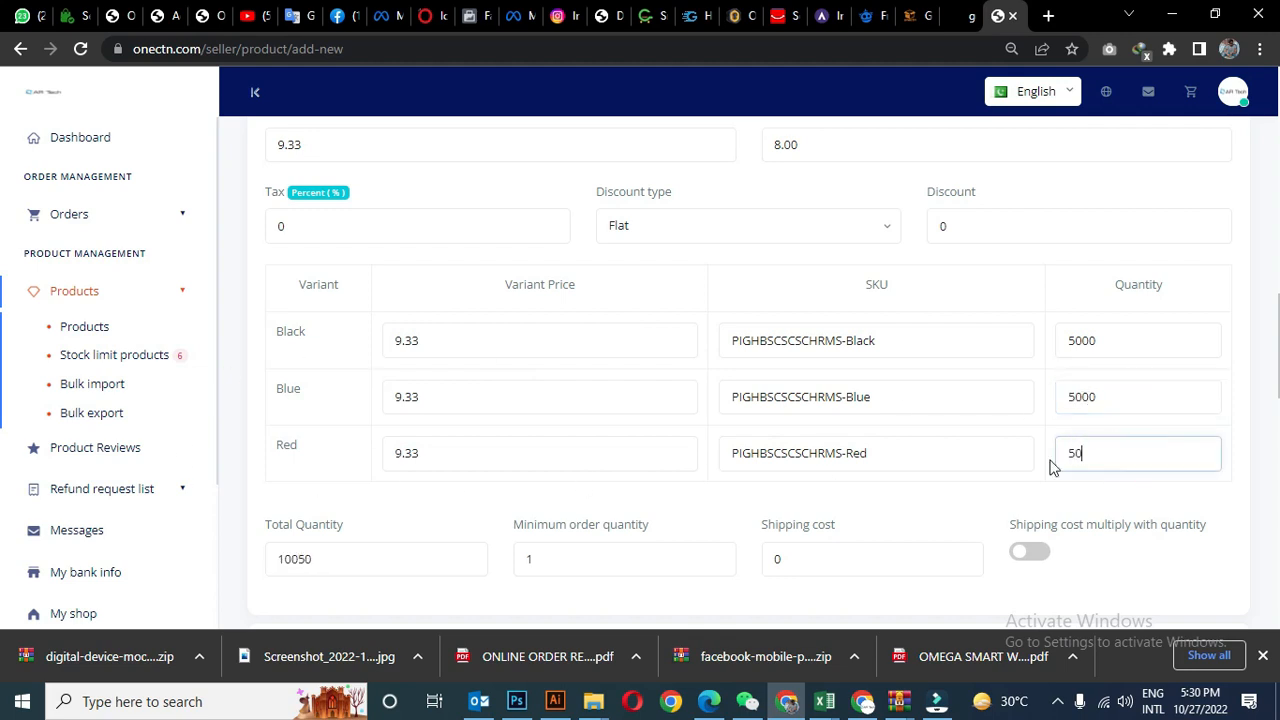
scroll(1175, 425, down, 1)
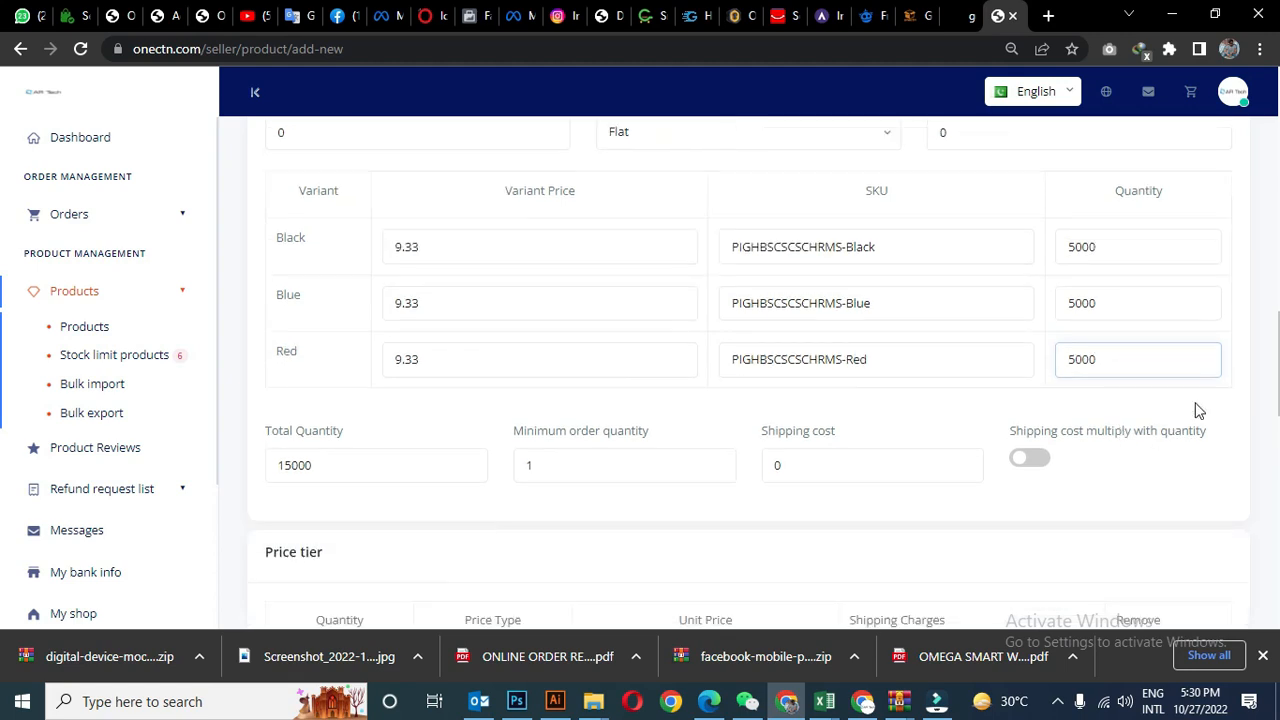
drag(284, 467, 351, 466)
scroll(454, 371, down, 1)
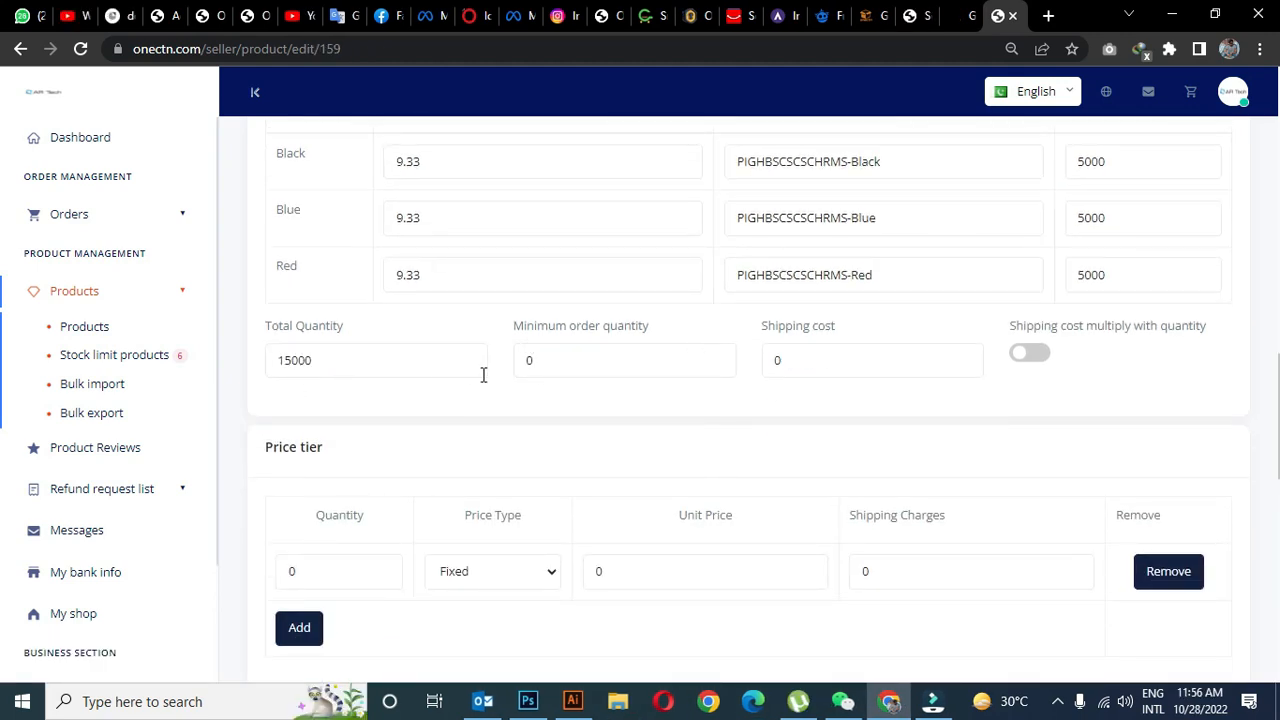
- Enter 100 as minimum order quantity and 0.45 shipping cost, multiplied by quantity
double_click(349, 360)
double_click(560, 360)
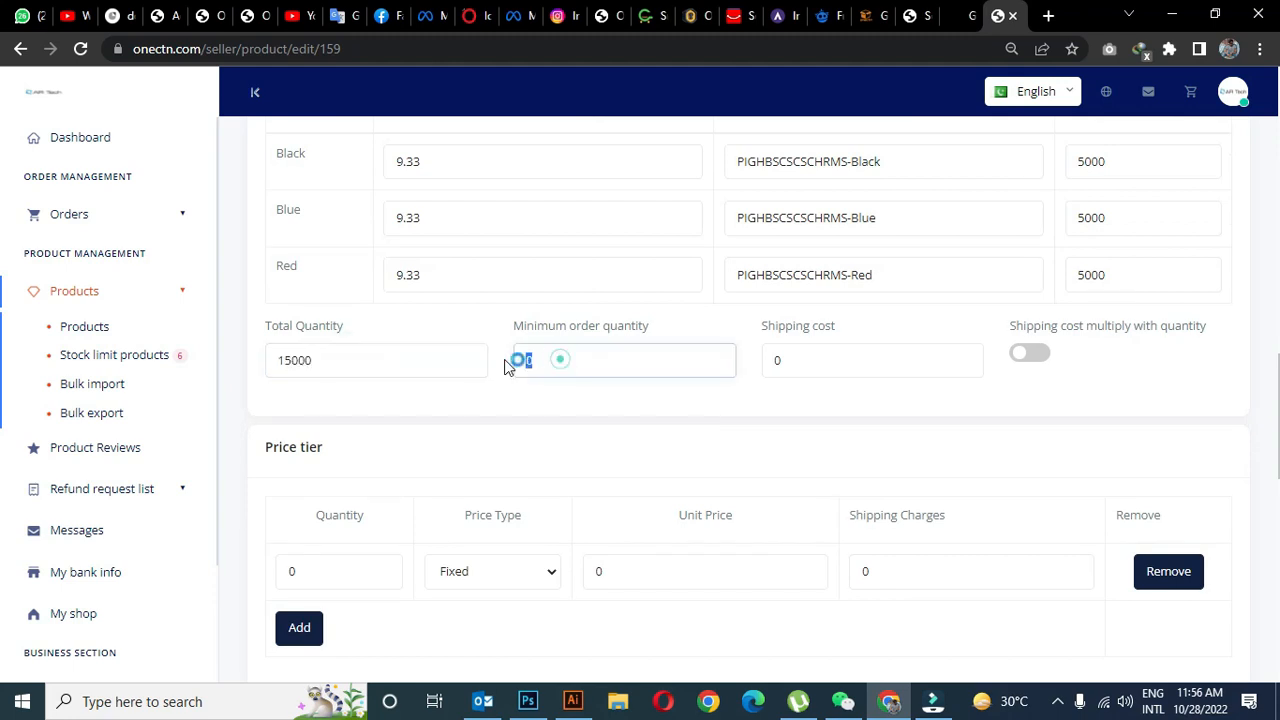
scroll(505, 367, up, 1)
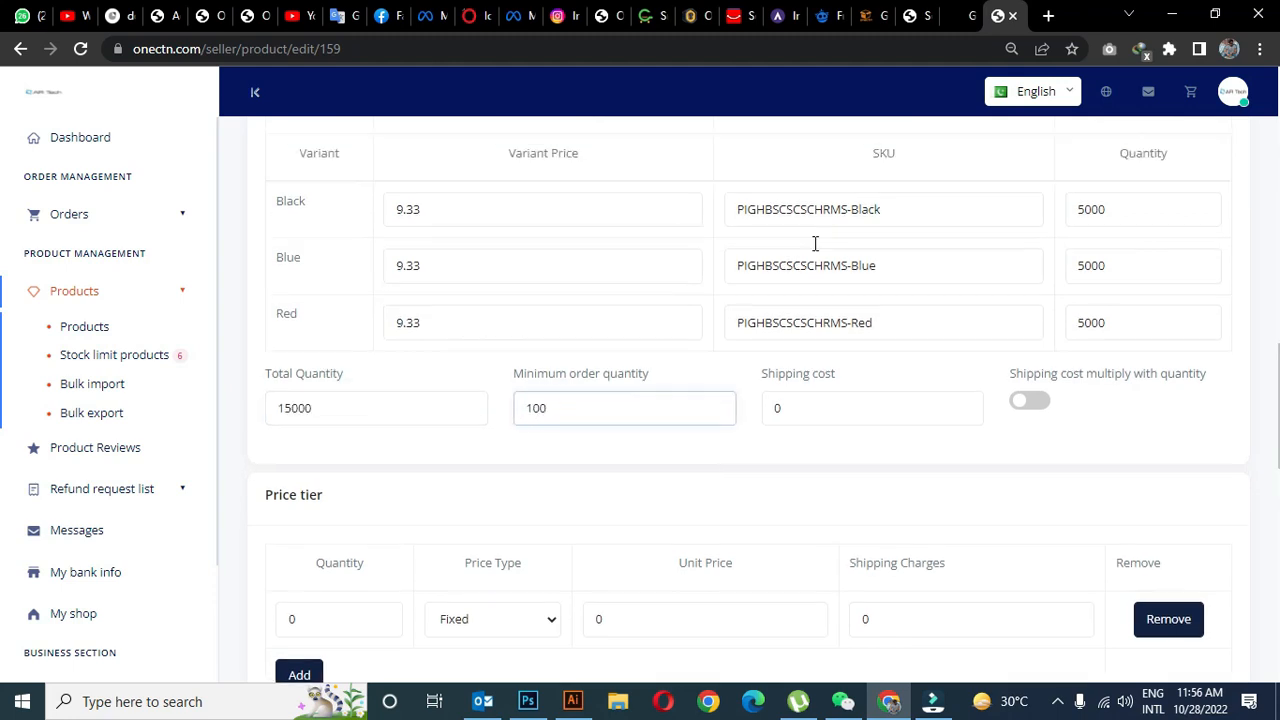
double_click(833, 454)
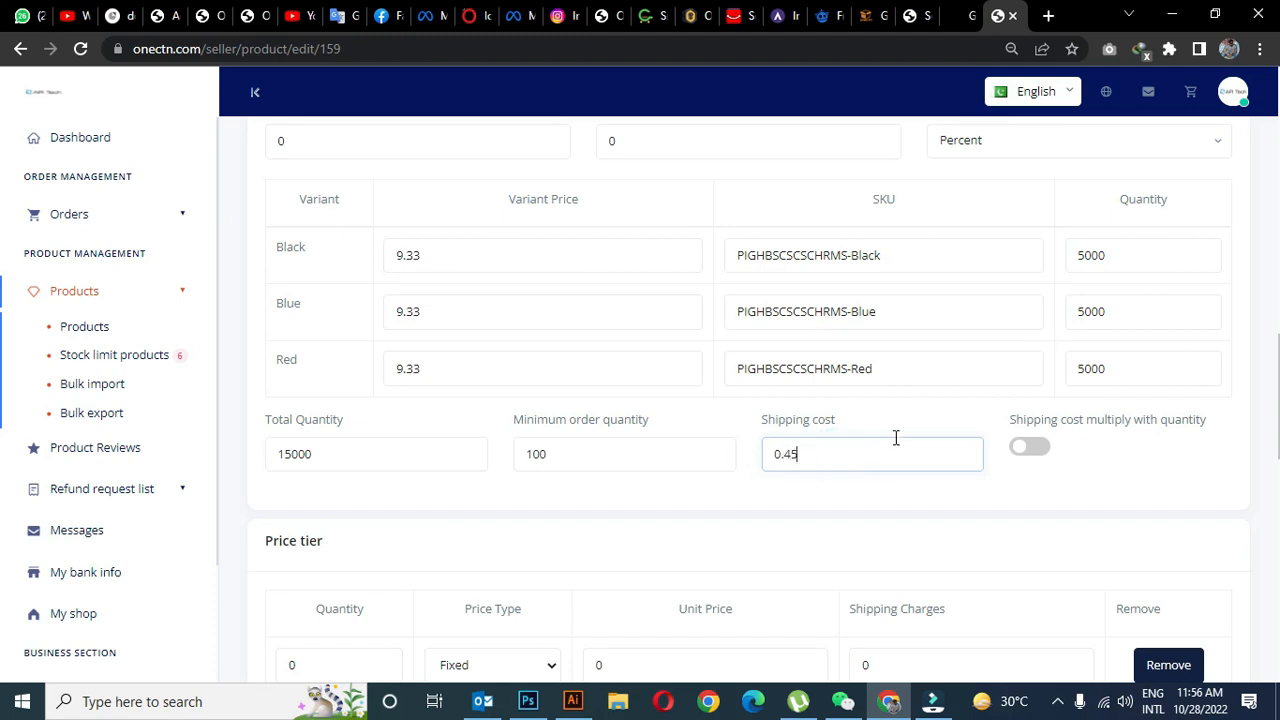
scroll(1025, 445, down, 3)
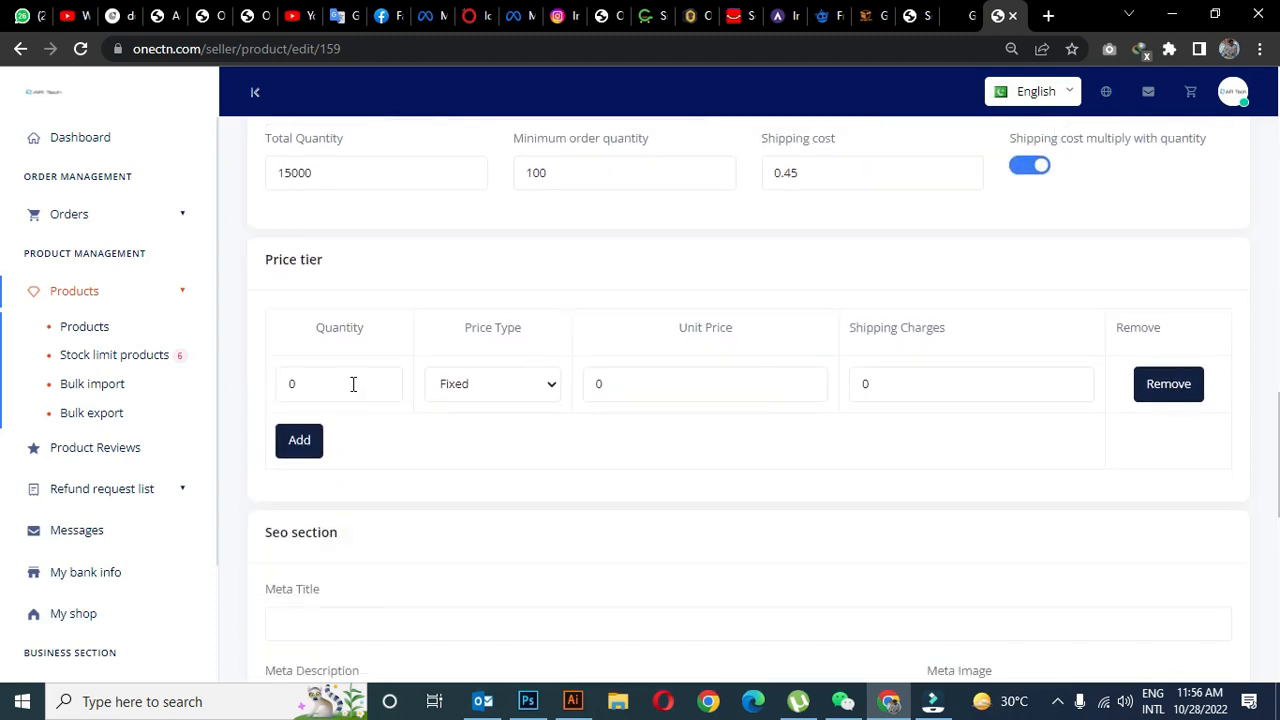
- Edit the first price tier (shipping .45) and add a 200-unit tier at 10.66
double_click(277, 381)
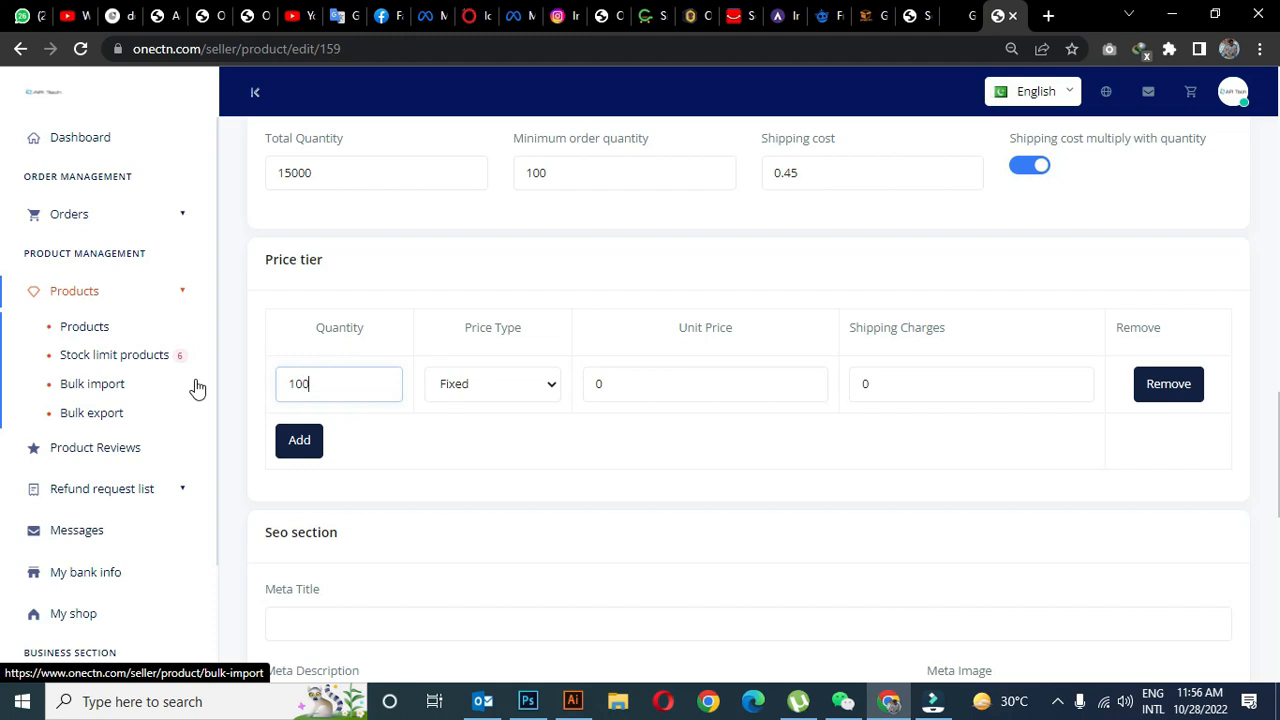
click(636, 383)
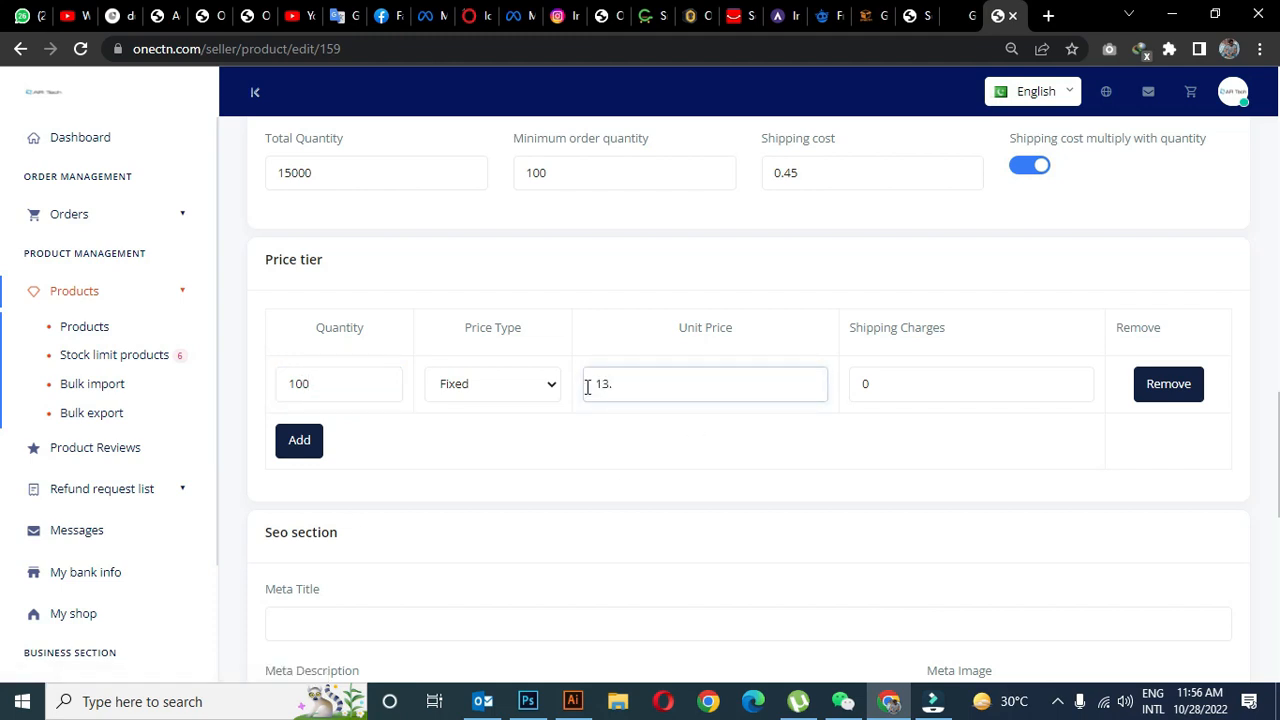
click(908, 381)
text(.45)
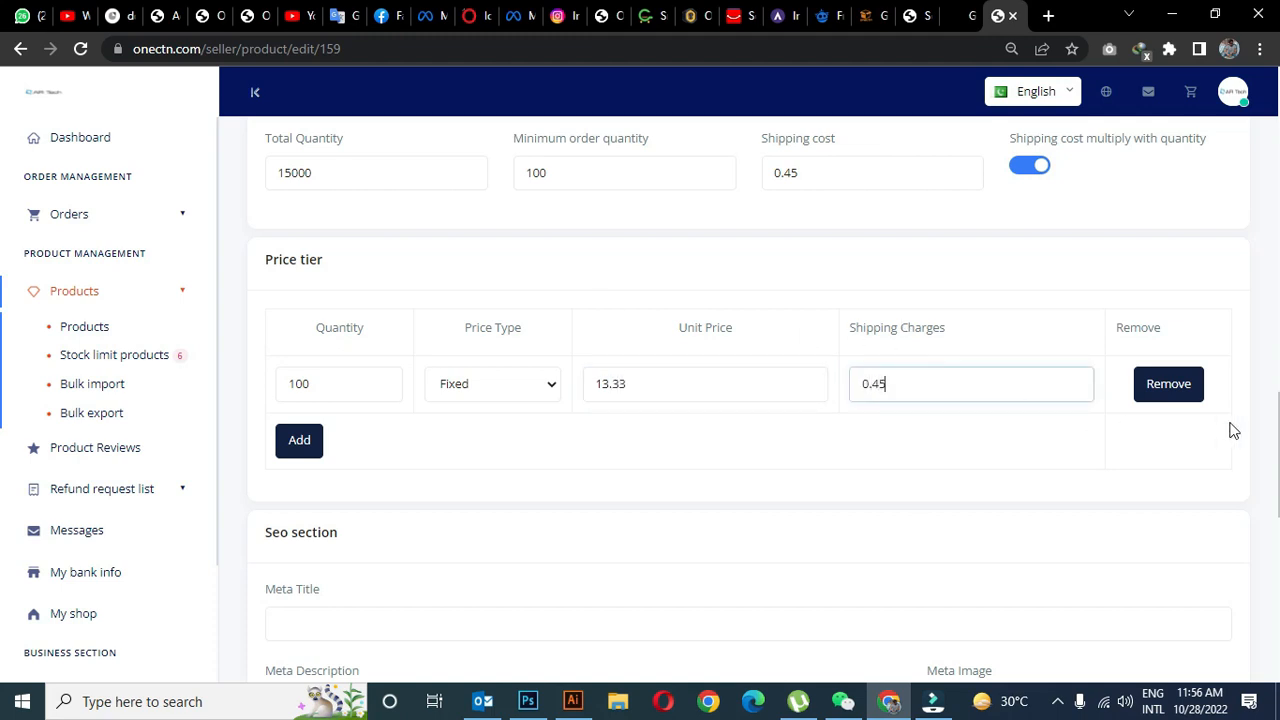
click(300, 441)
text(200)
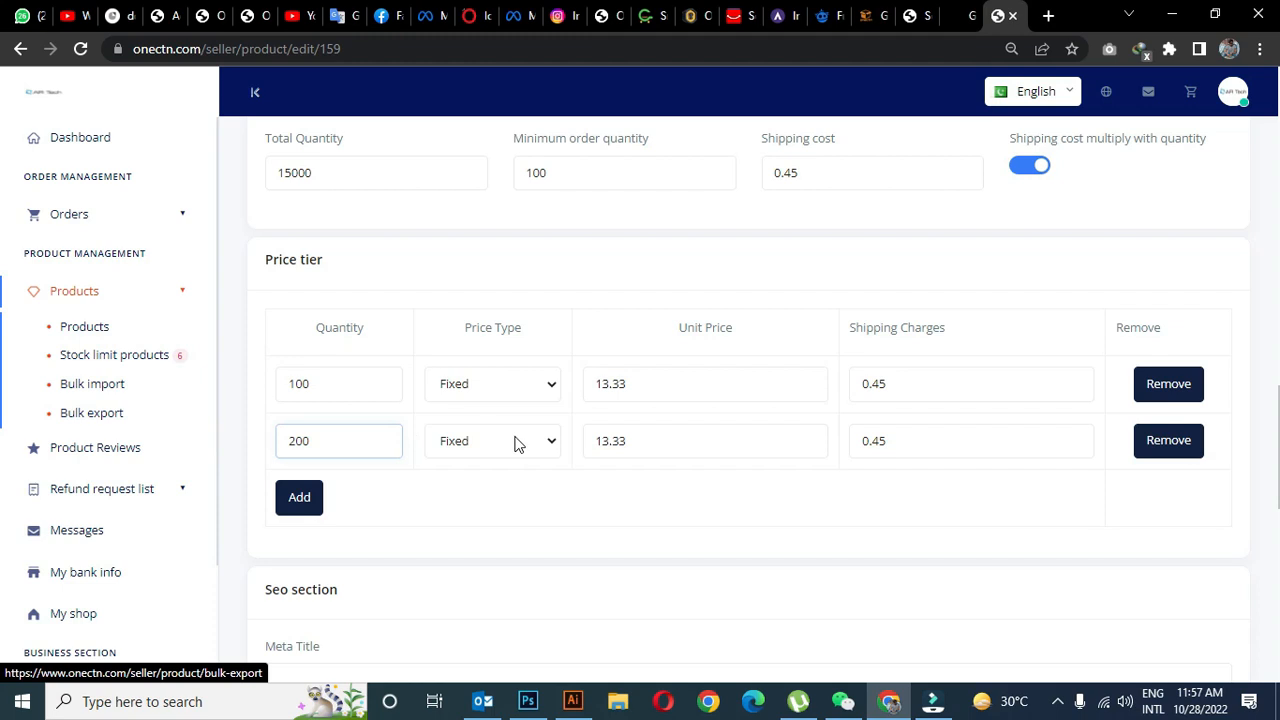
click(668, 440)
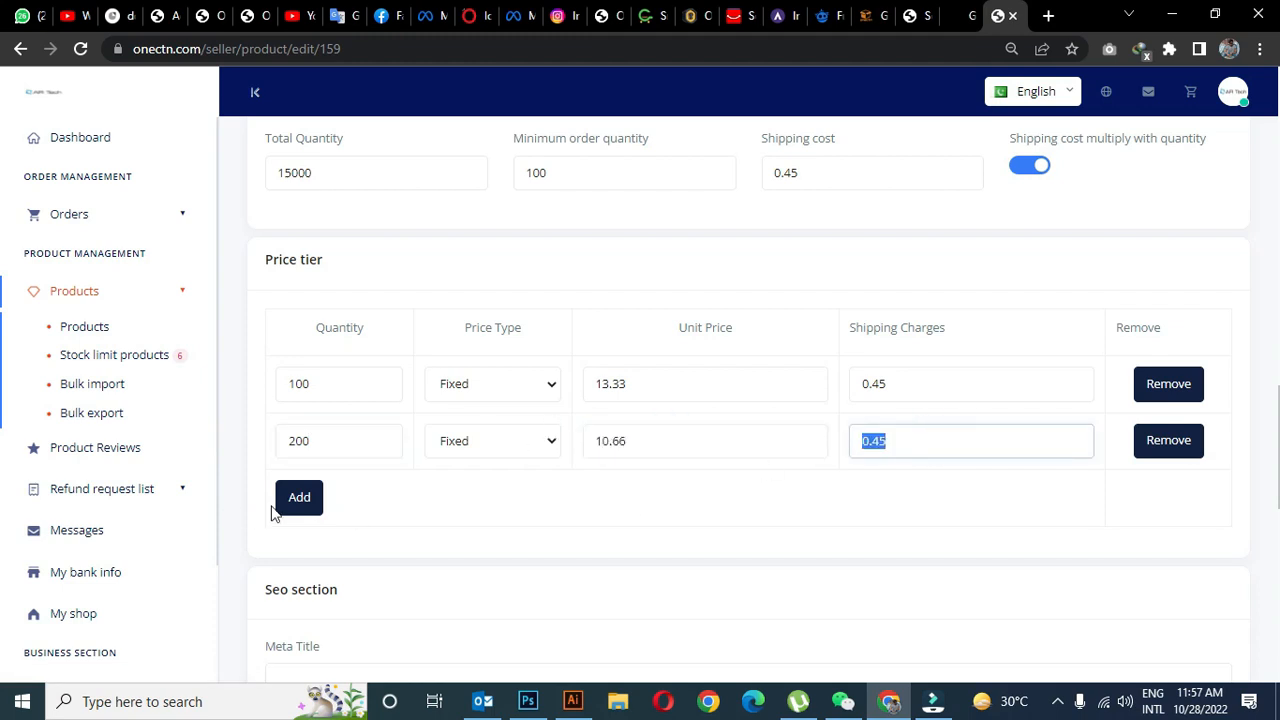
- Add price tiers for 500 units at 10.00 and 1000 units at 9.33
click(299, 497)
click(366, 498)
text(500)
click(668, 500)
text(10.00)
click(923, 496)
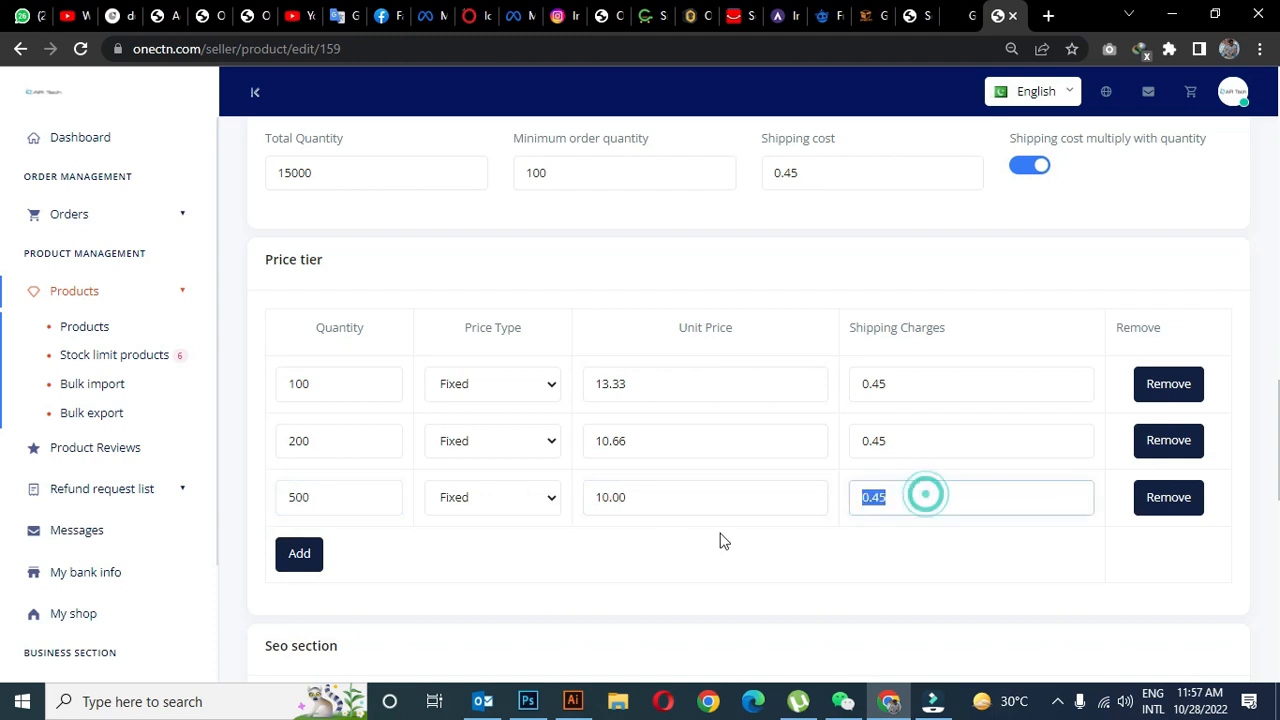
click(299, 553)
click(345, 550)
text(1)
click(609, 552)
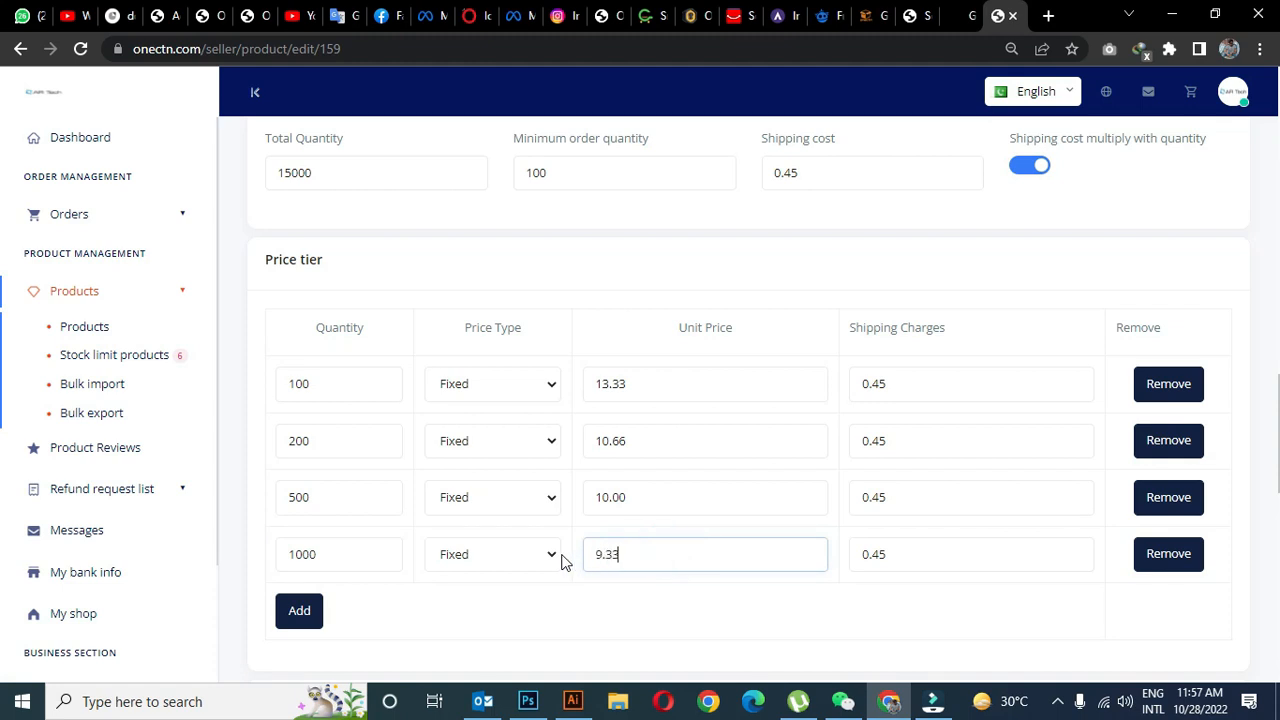
click(960, 553)
scroll(1003, 420, down, 1)
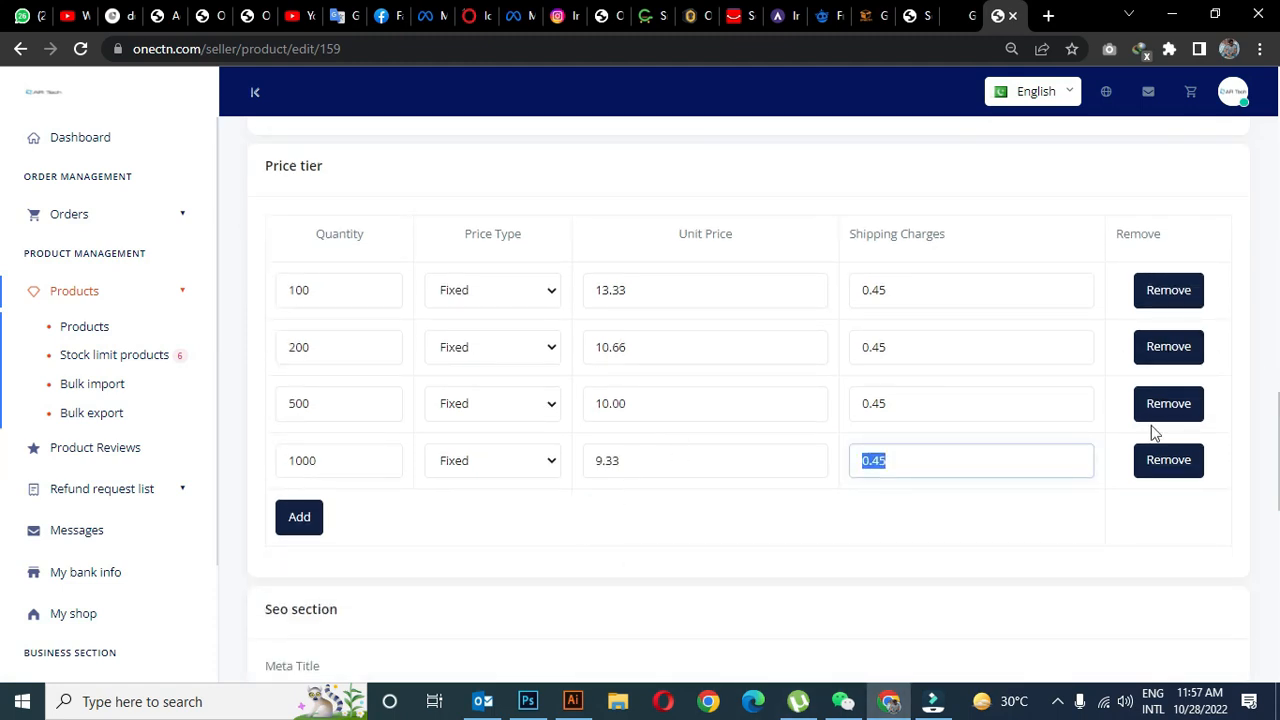
click(1069, 506)
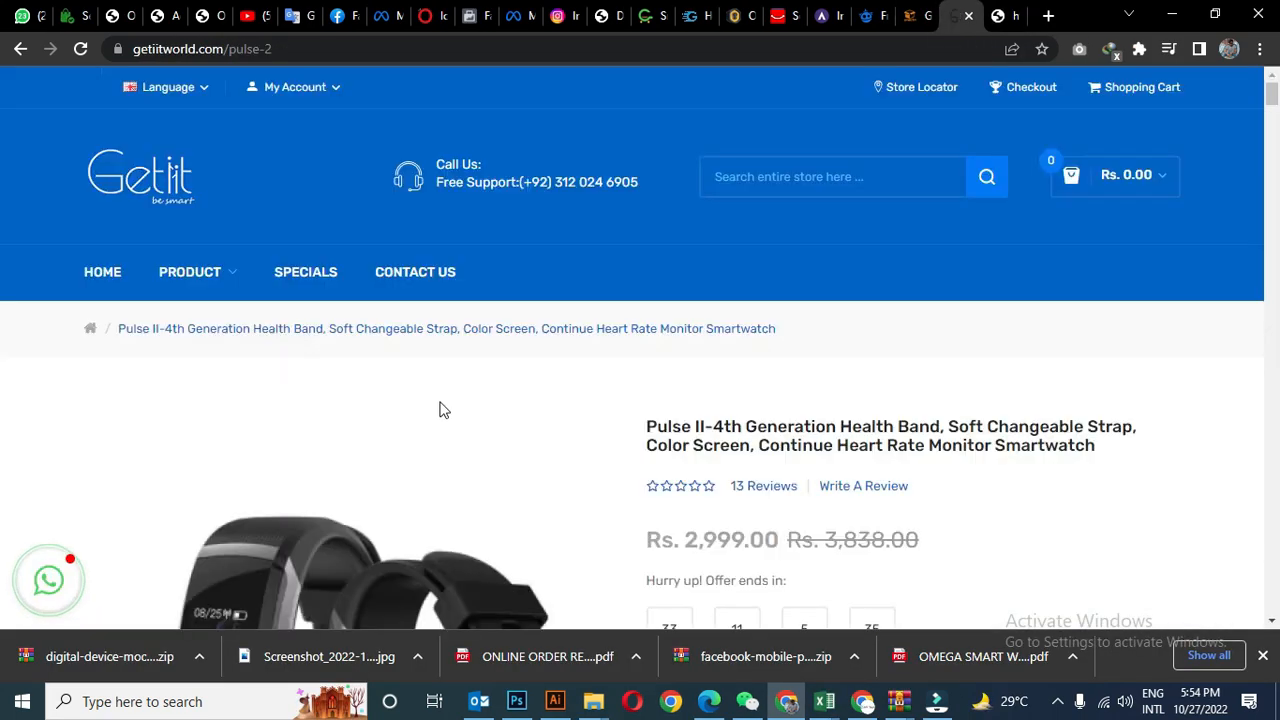
- Copy the store page's product title into both Meta title and Meta description
scroll(437, 406, down, 1)
drag(644, 333, 1086, 372)
key(ctrl+c)
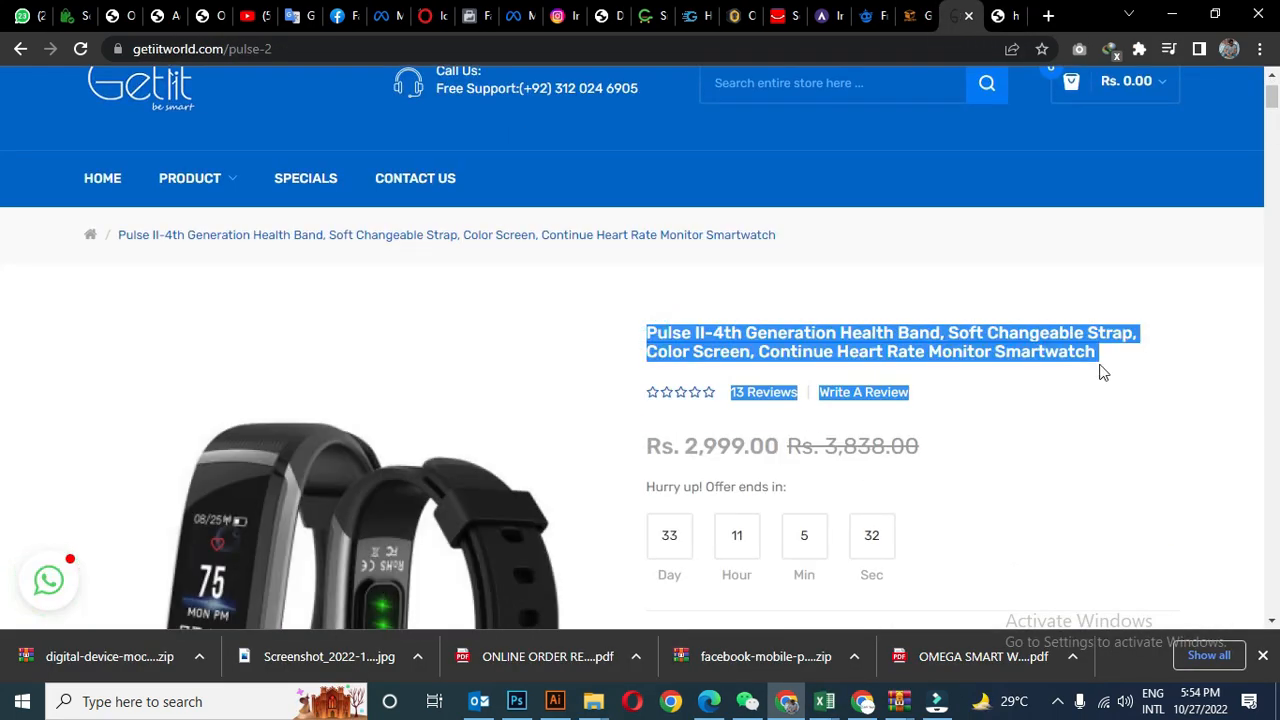
right_click(1086, 372)
click(909, 363)
click(1005, 15)
click(551, 437)
key(ctrl+v)
scroll(551, 360, down, 2)
click(453, 356)
key(ctrl+v)
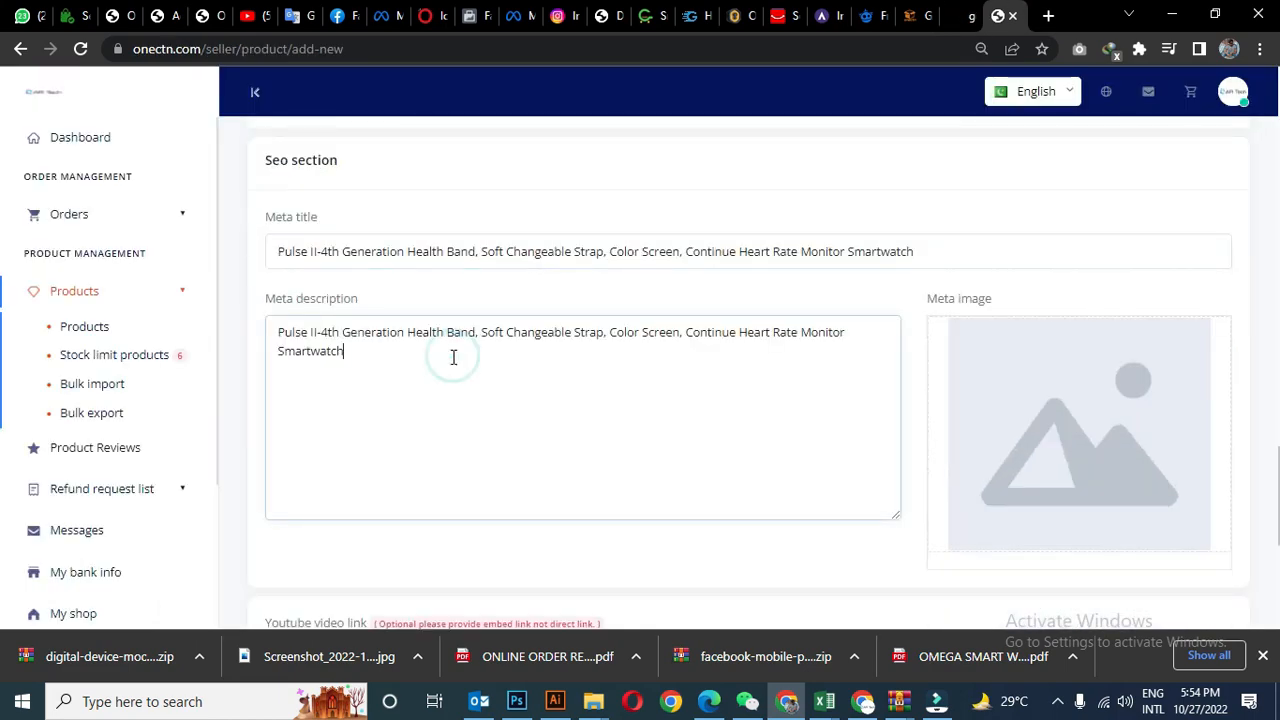
scroll(453, 356, down, 1)
- Upload the watch photo as the product's meta image
click(1071, 329)
click(614, 411)
scroll(729, 400, down, 2)
drag(532, 374, 240, 378)
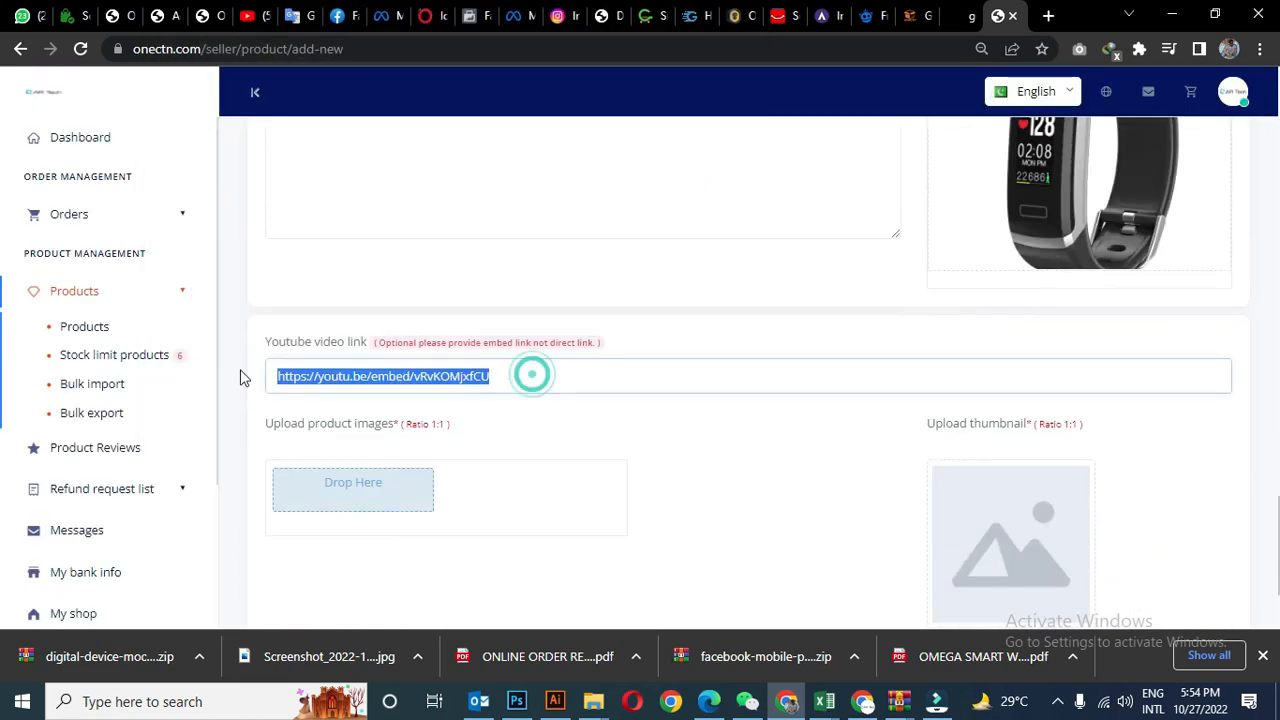
click(958, 15)
scroll(914, 220, down, 10)
click(895, 238)
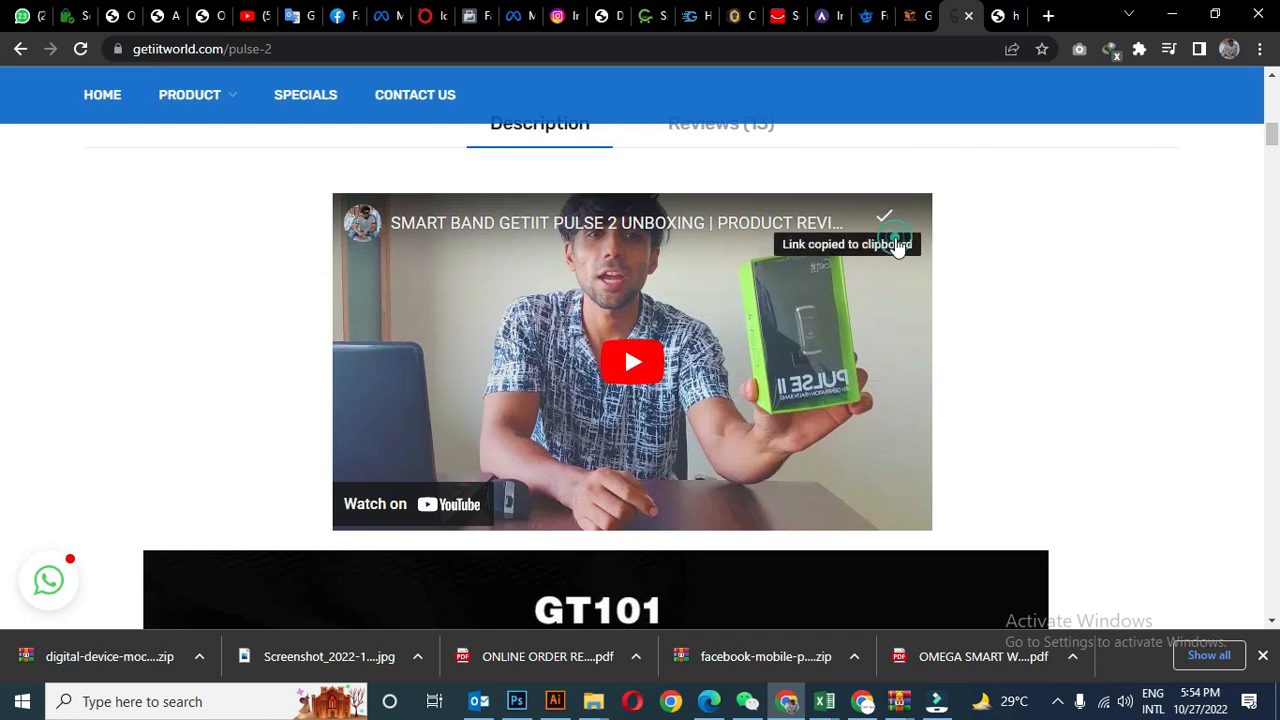
click(1000, 15)
key(ctrl+v)
drag(368, 376, 280, 376)
click(457, 376)
click(370, 376)
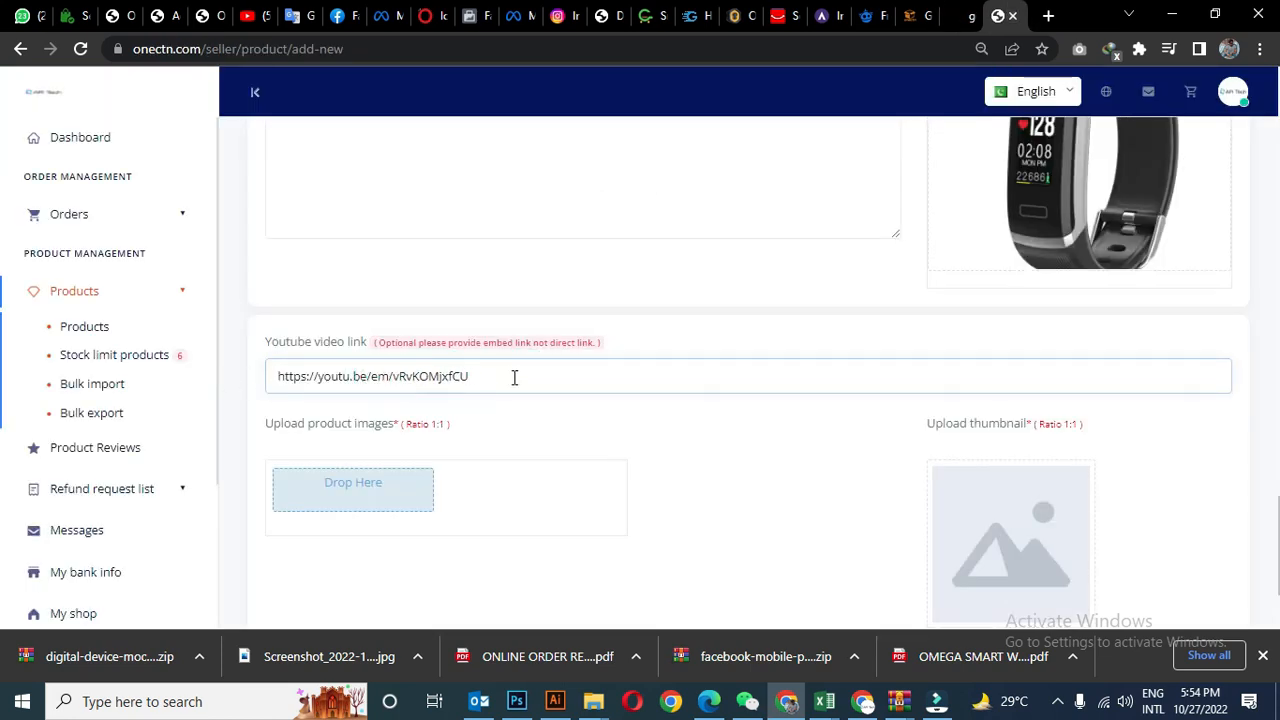
click(580, 414)
- Upload four watch photos from the PULSE 2 folder as product images
click(352, 488)
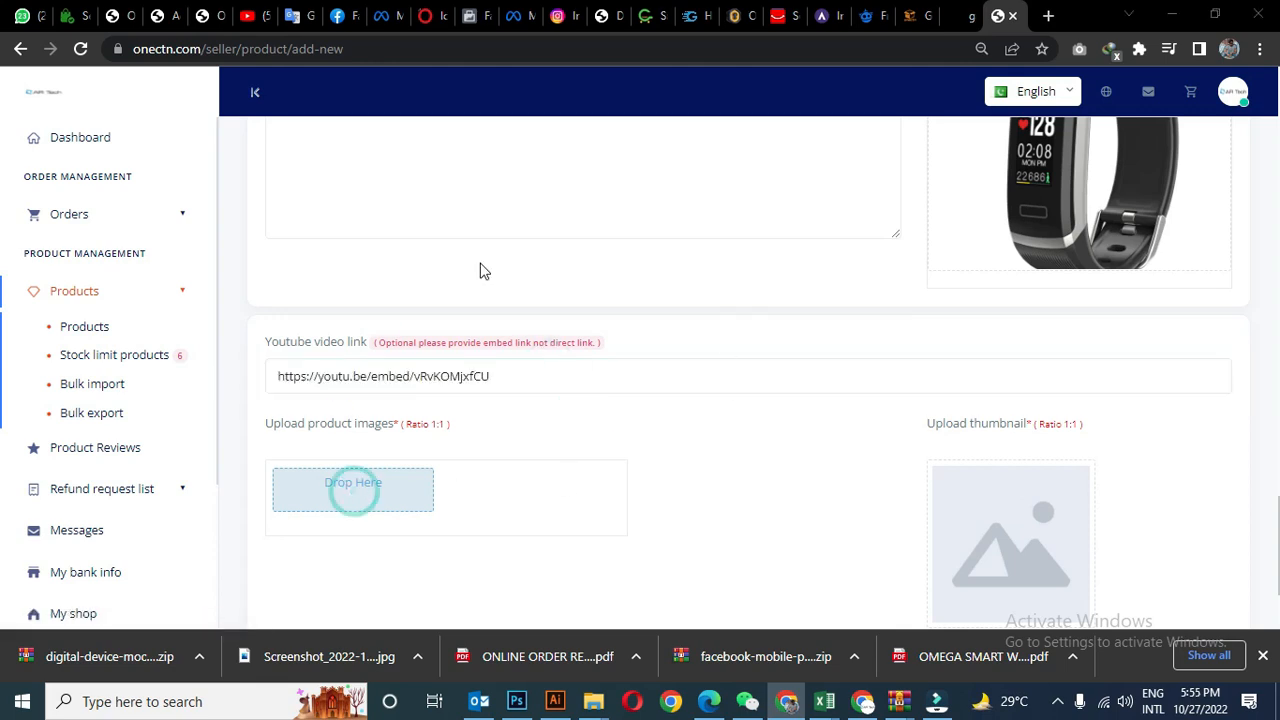
key(Return)
scroll(533, 293, down, 3)
click(533, 293)
double_click(586, 160)
click(383, 486)
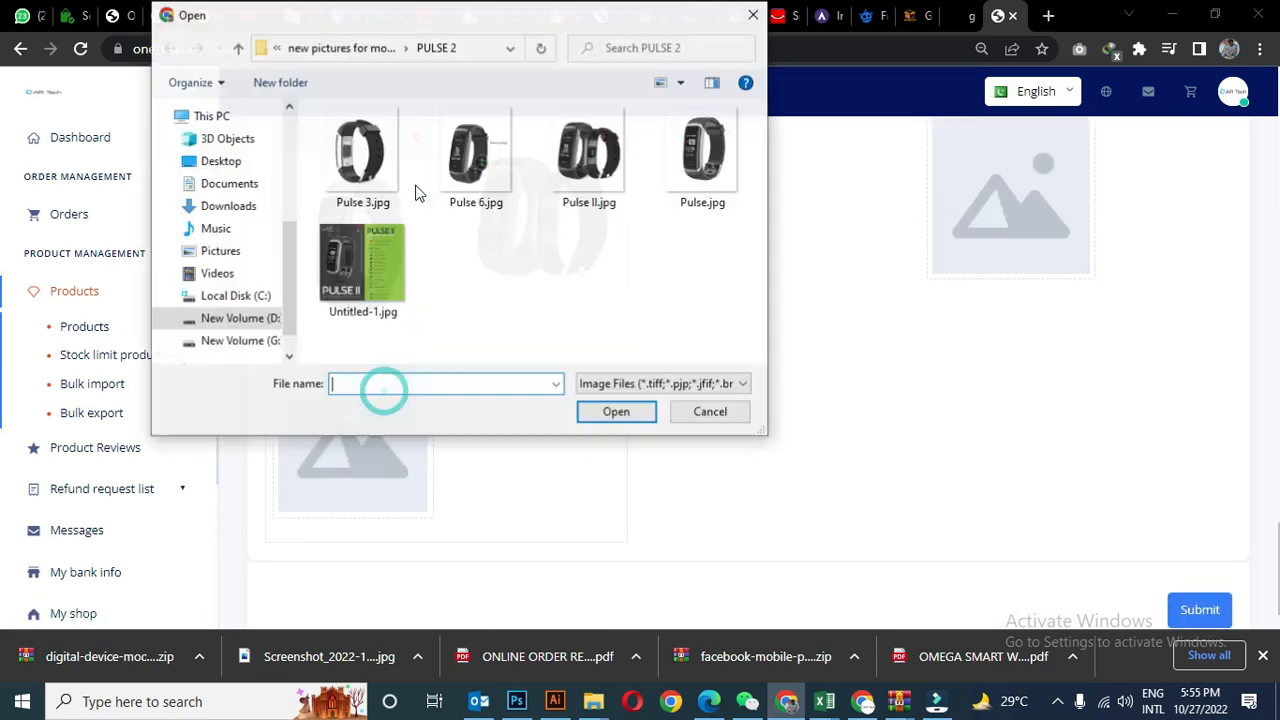
double_click(414, 214)
click(491, 434)
double_click(342, 150)
scroll(427, 340, up, 1)
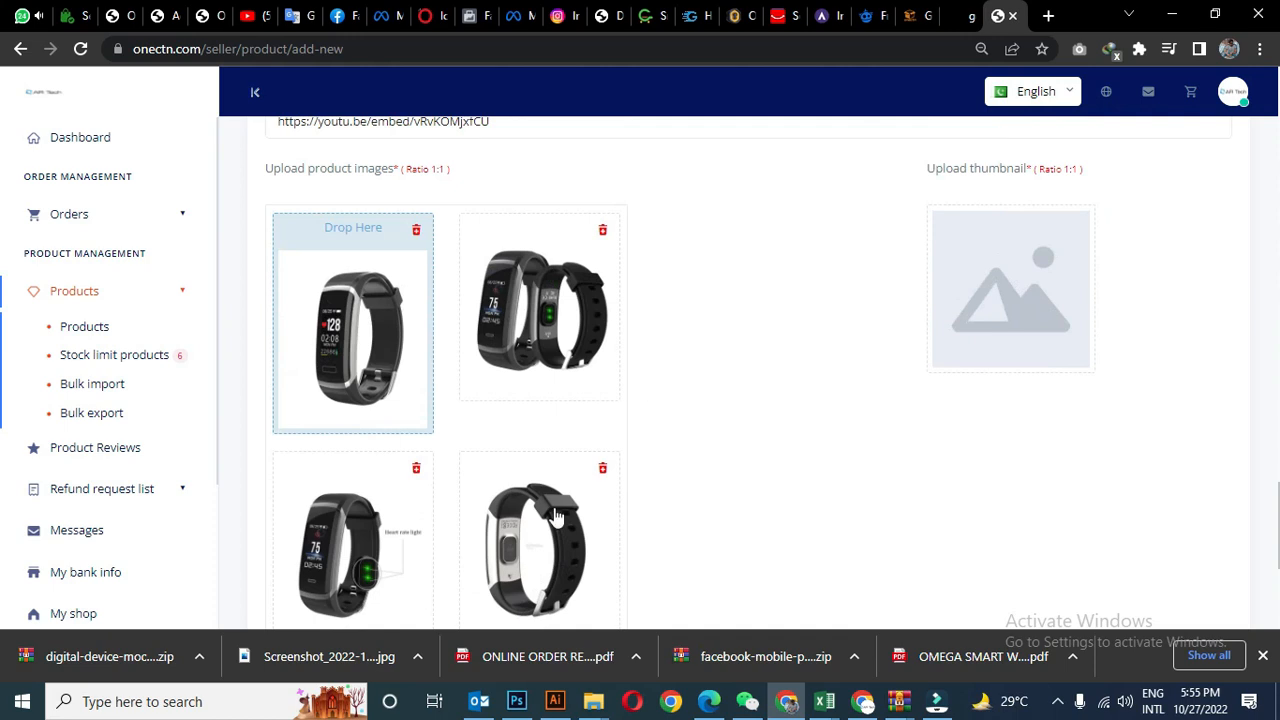
- Upload Pulse.jpg as the product thumbnail
click(947, 311)
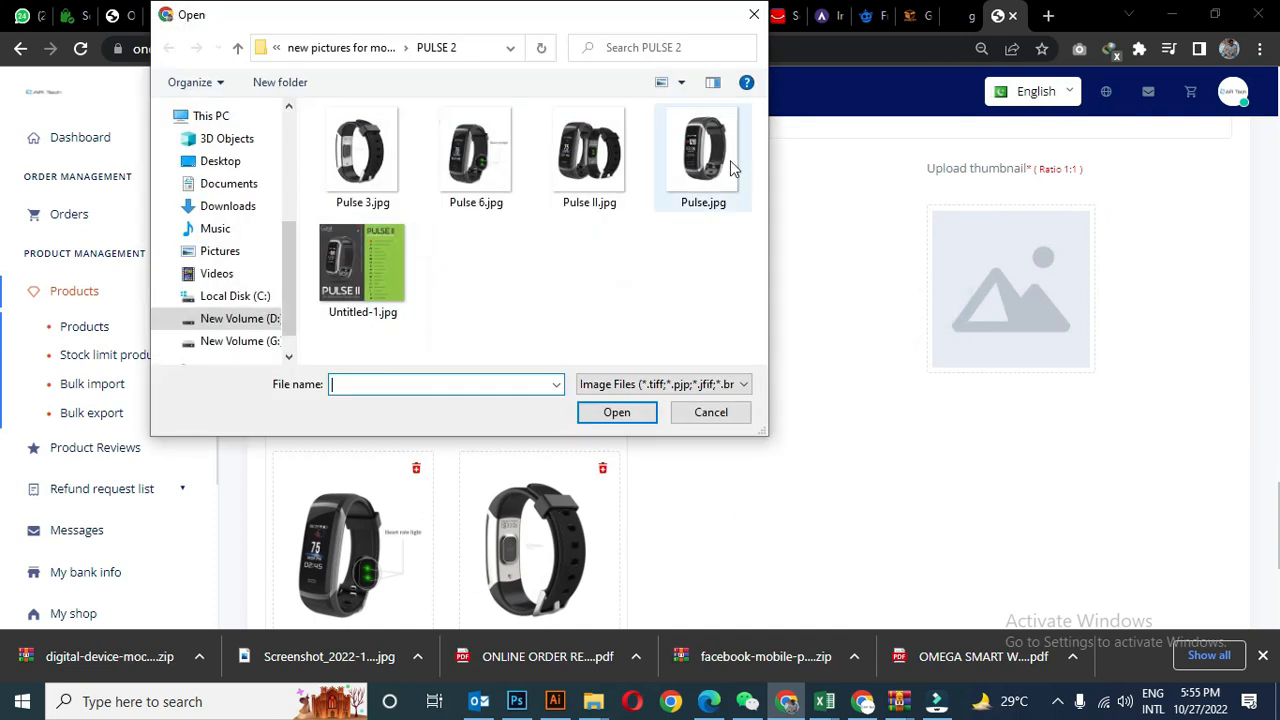
double_click(703, 150)
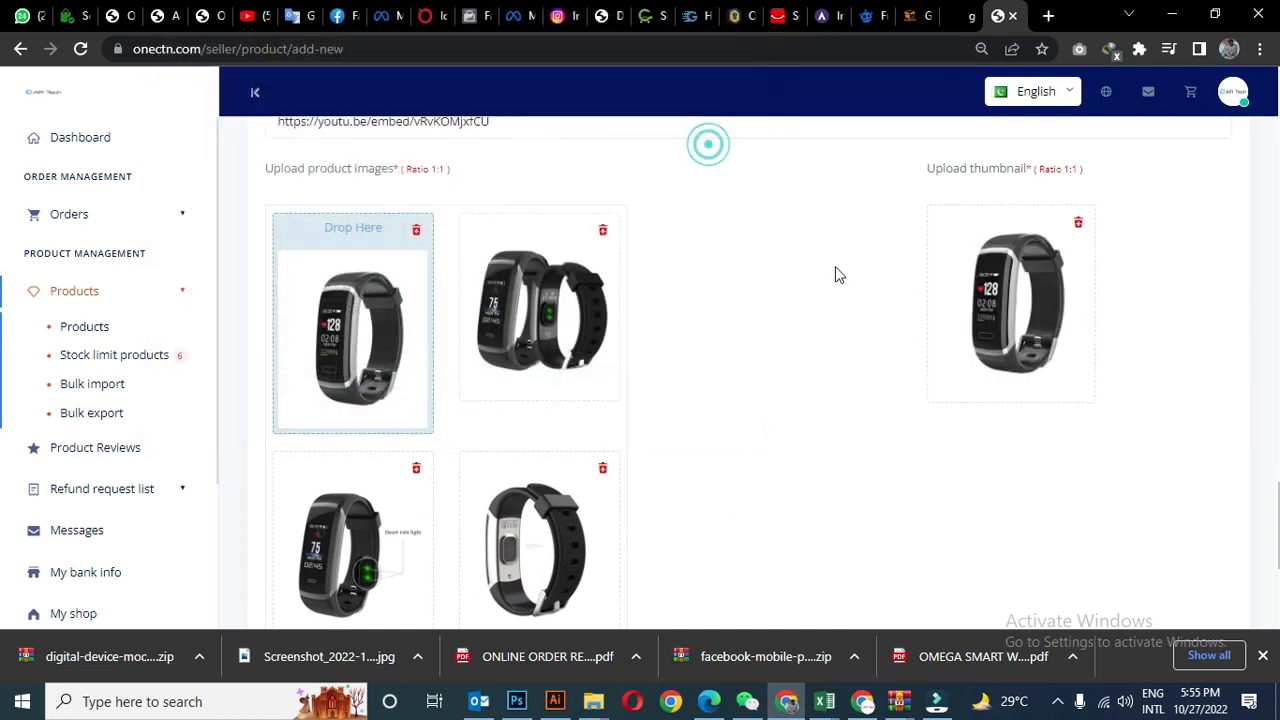
scroll(766, 223, down, 4)
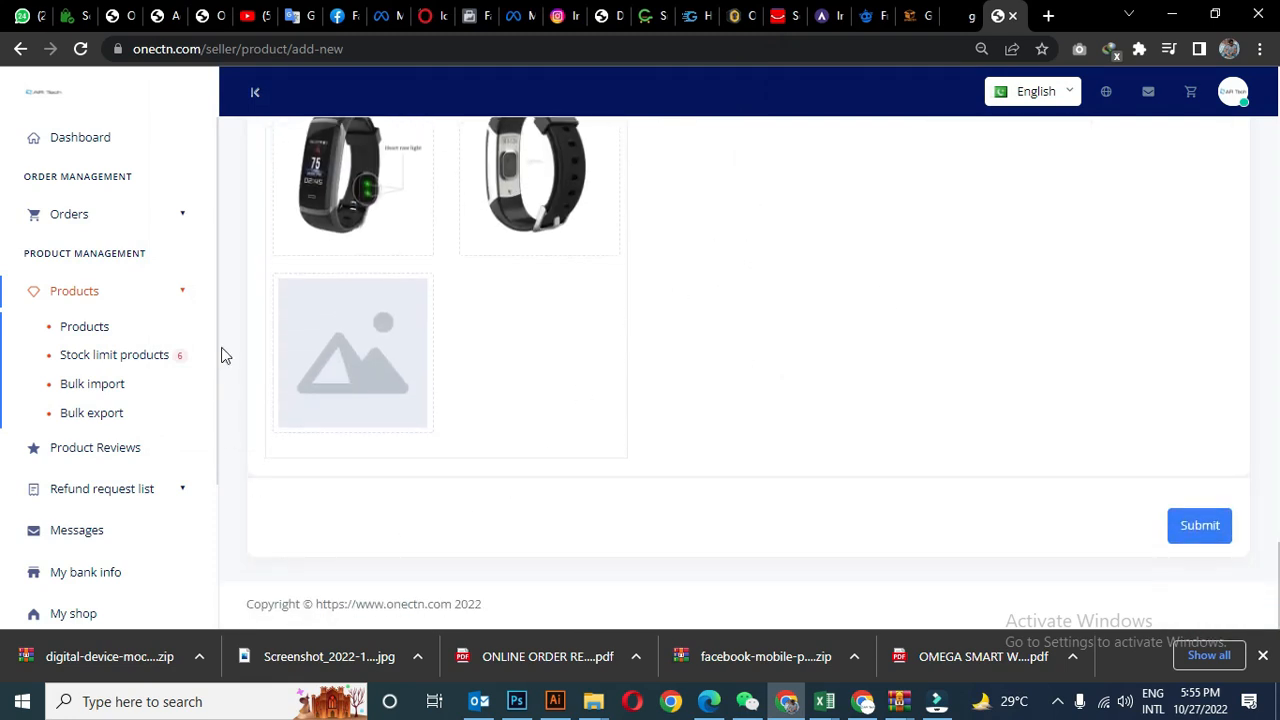
- Submit the Pulse II smart band product and confirm Yes in the 'Are you sure?' prompt
click(1216, 535)
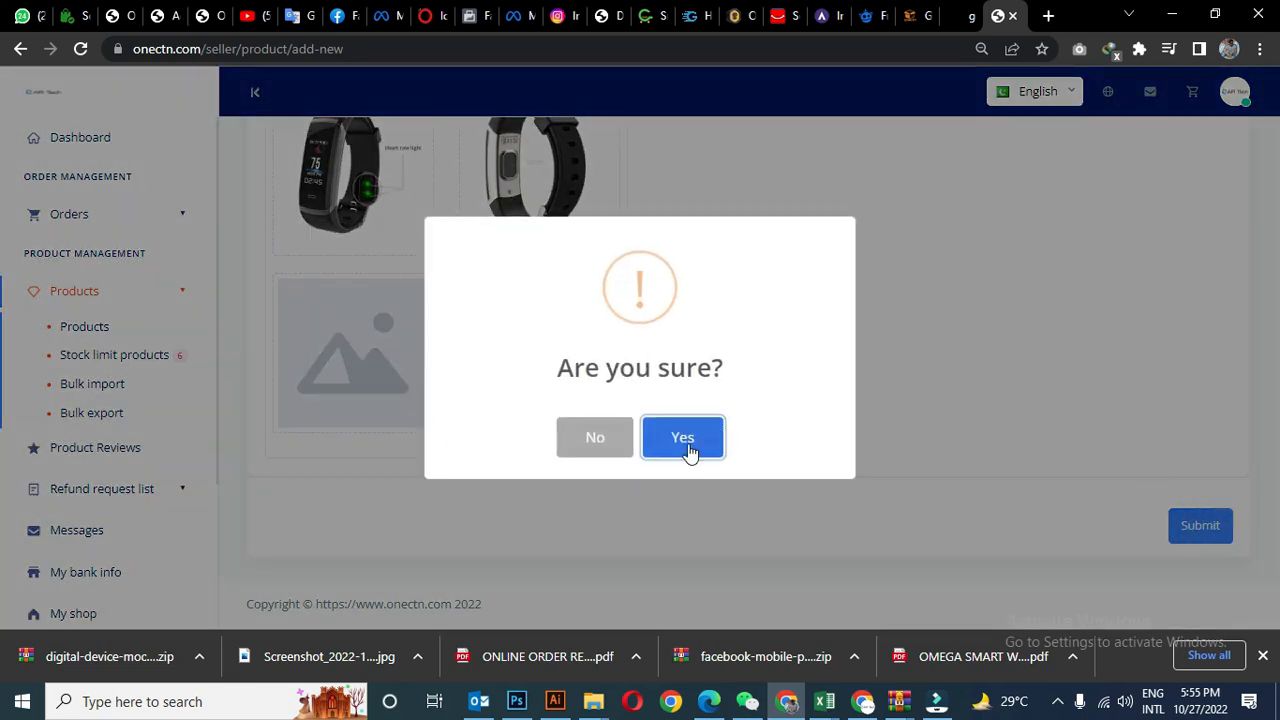
click(688, 451)
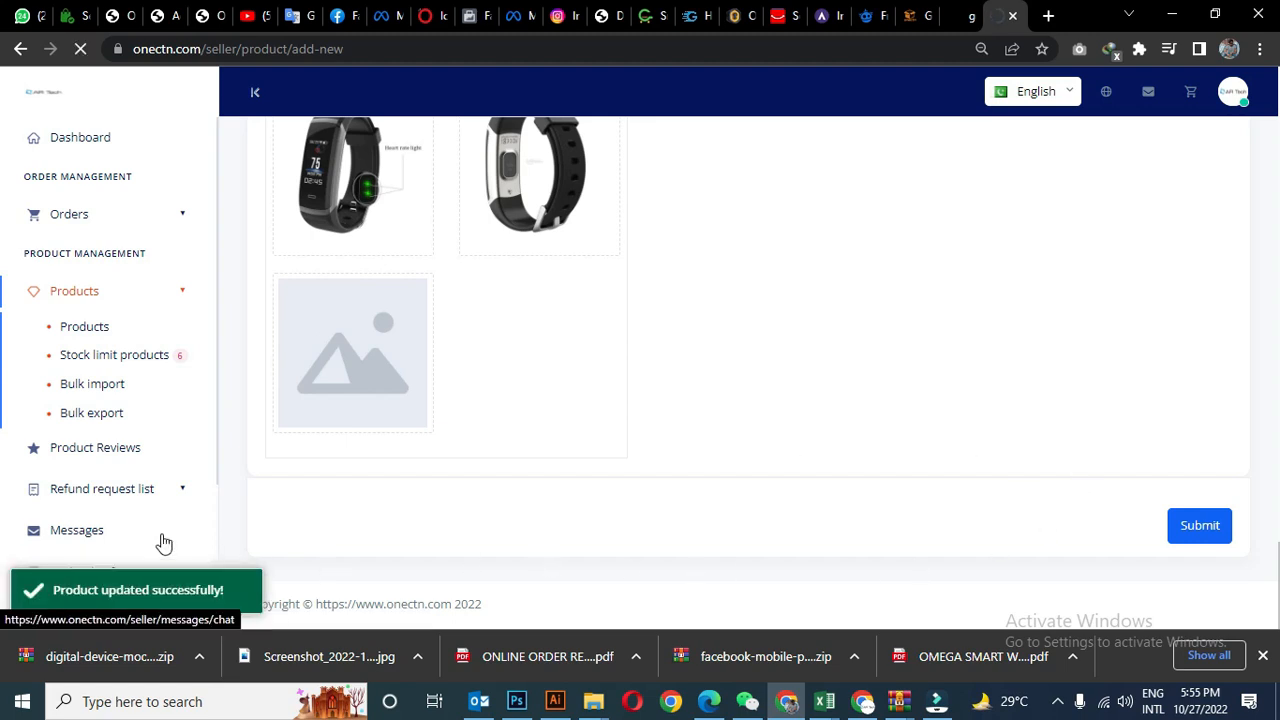
click(193, 588)
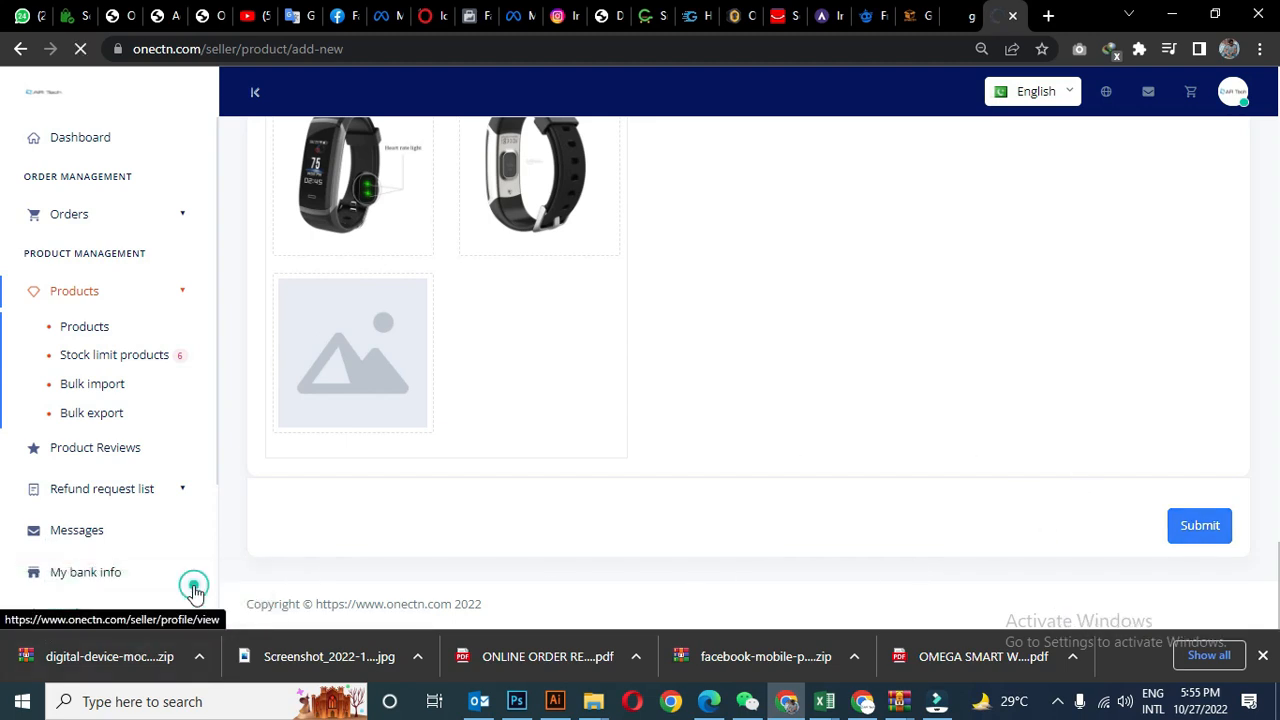